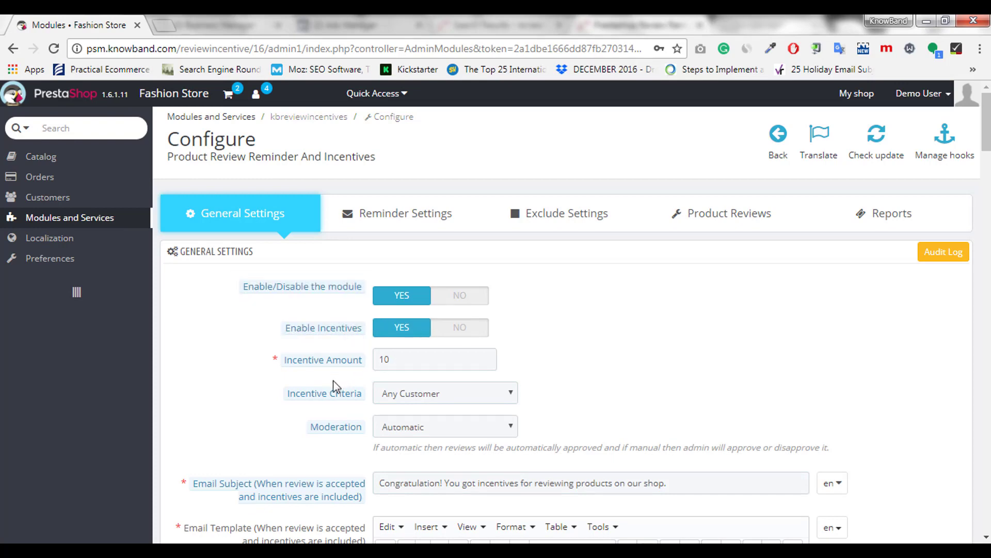
Set the incentive criteria to Any Customer and the review moderation to Automatic.
{"action": "scroll", "coordinate": [248, 325], "scroll_direction": "down", "scroll_amount": 3}
{"action": "mouse_move", "coordinate": [318, 211]}
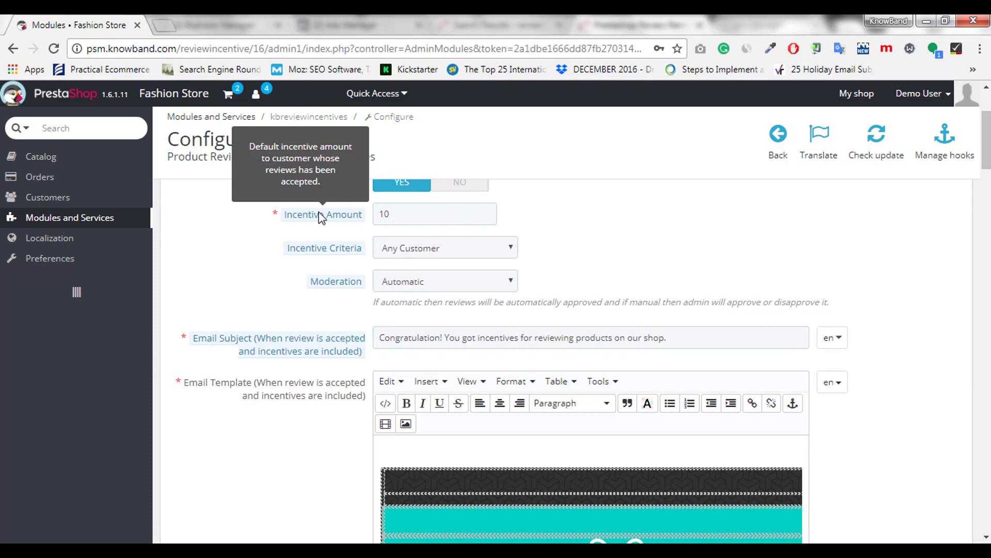
{"action": "mouse_move", "coordinate": [308, 257]}
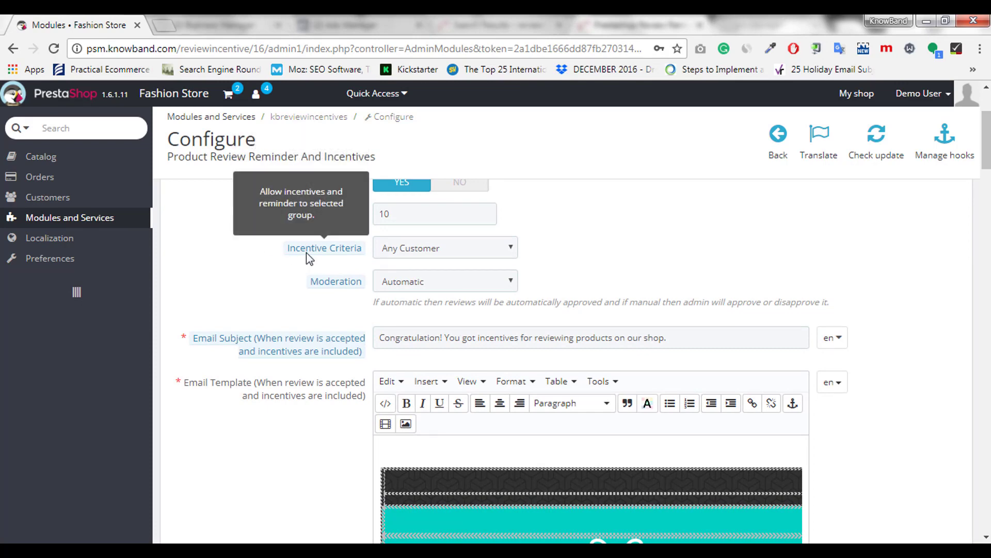
{"action": "left_click", "coordinate": [446, 251]}
{"action": "left_click", "coordinate": [437, 279]}
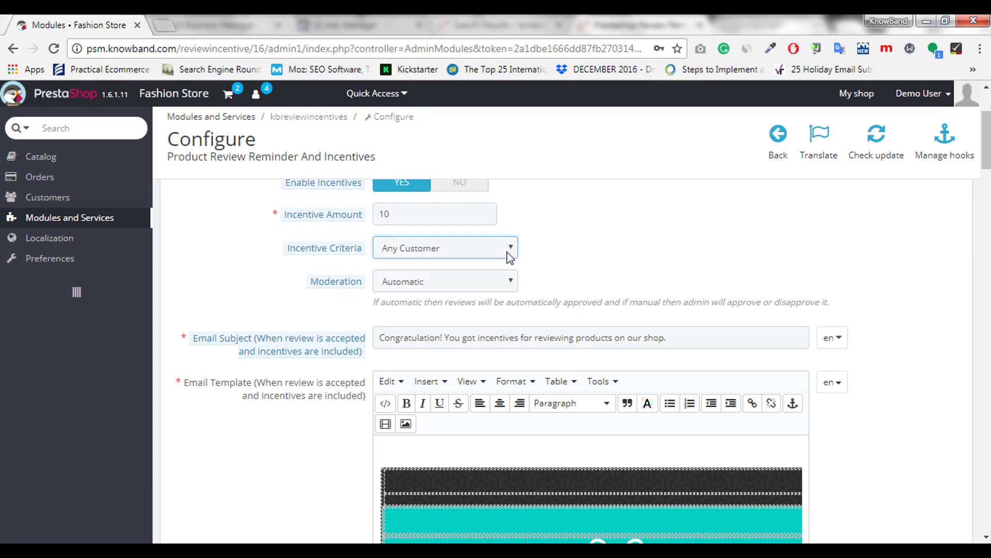
{"action": "mouse_move", "coordinate": [346, 284]}
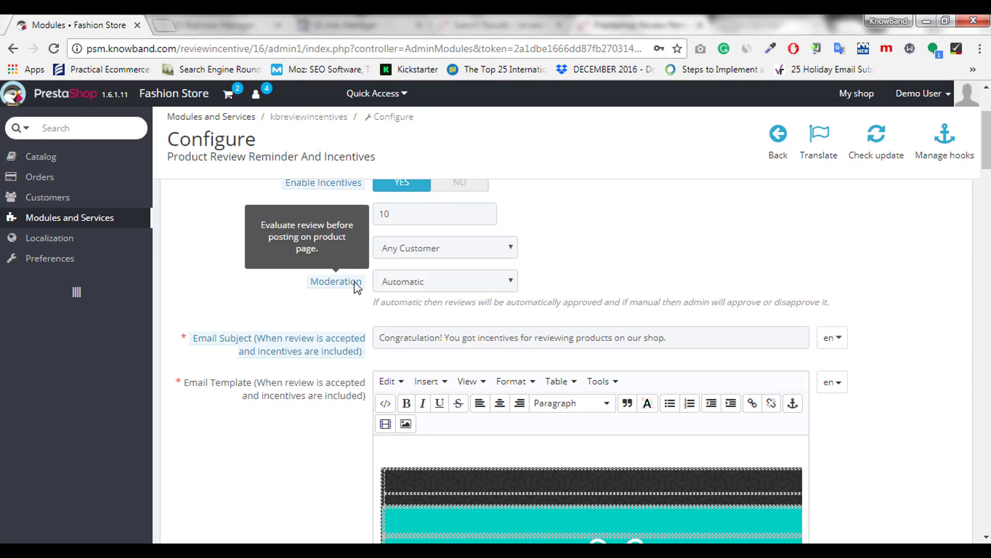
{"action": "left_click", "coordinate": [418, 278]}
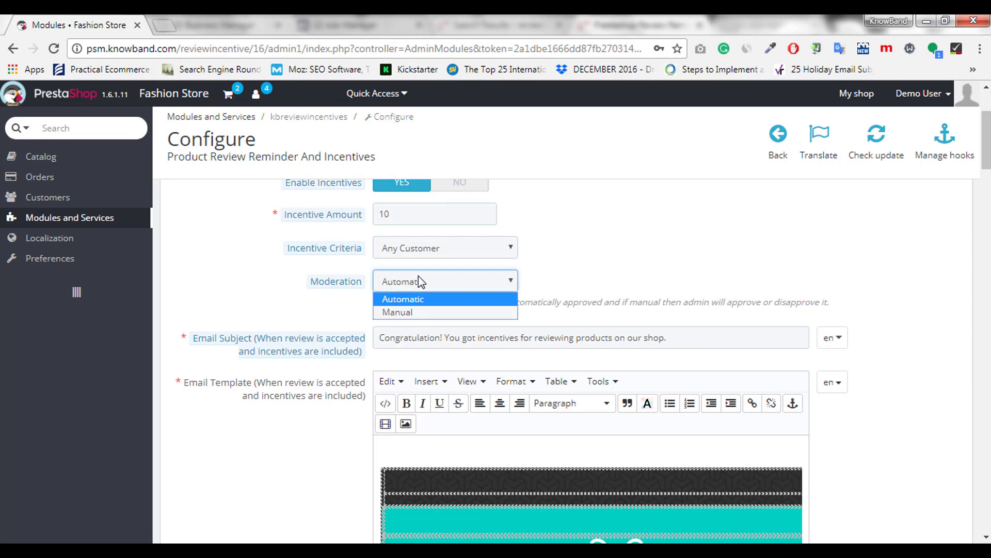
{"action": "left_click", "coordinate": [432, 299]}
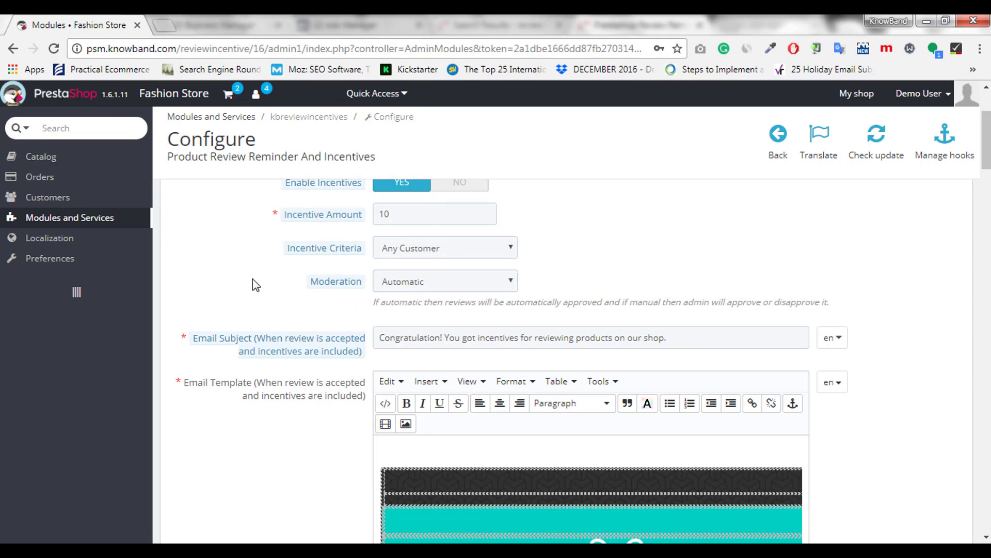
Examine the email subject and template for accepted reviews with incentives included.
{"action": "scroll", "coordinate": [253, 279], "scroll_direction": "down", "scroll_amount": 1}
{"action": "mouse_move", "coordinate": [271, 277]}
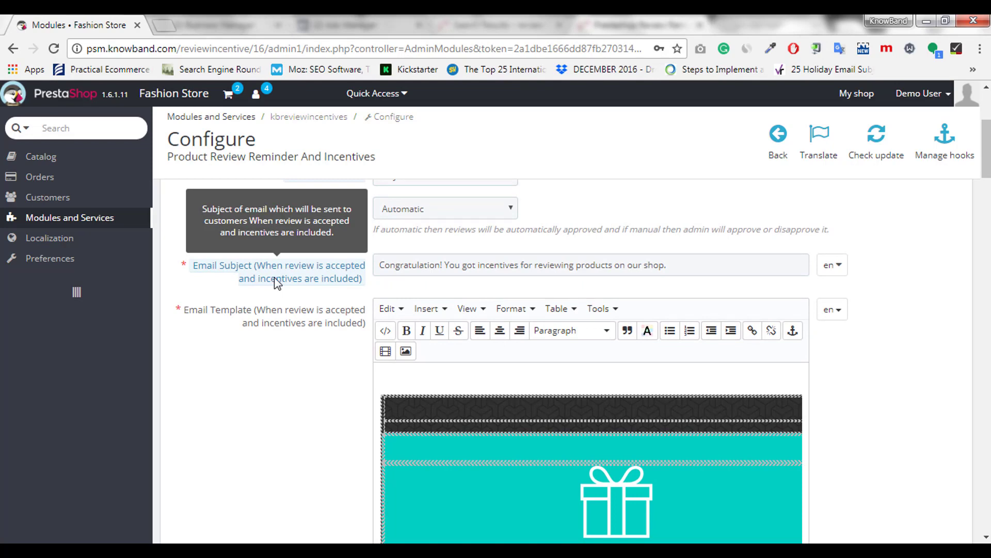
{"action": "left_click", "coordinate": [434, 265]}
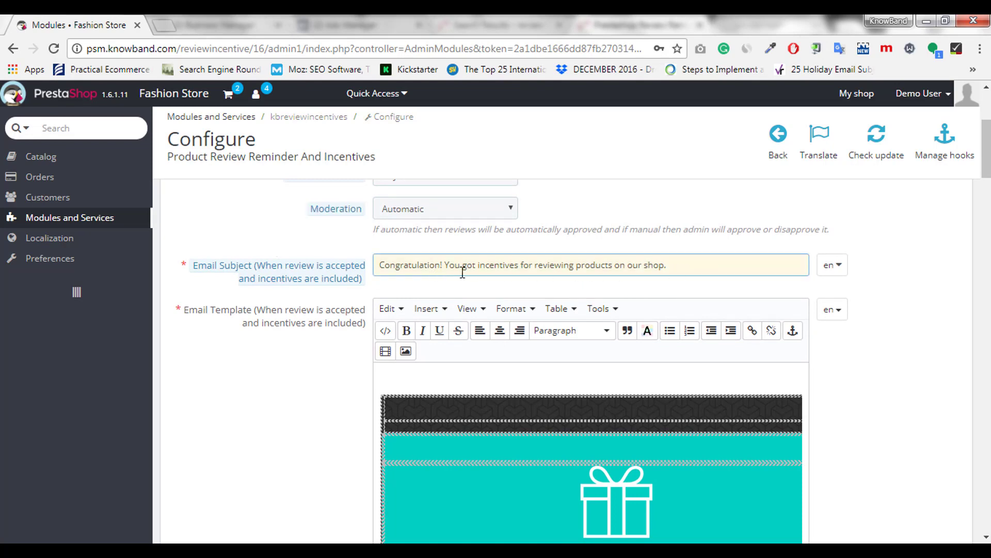
{"action": "scroll", "coordinate": [316, 292], "scroll_direction": "down", "scroll_amount": 1}
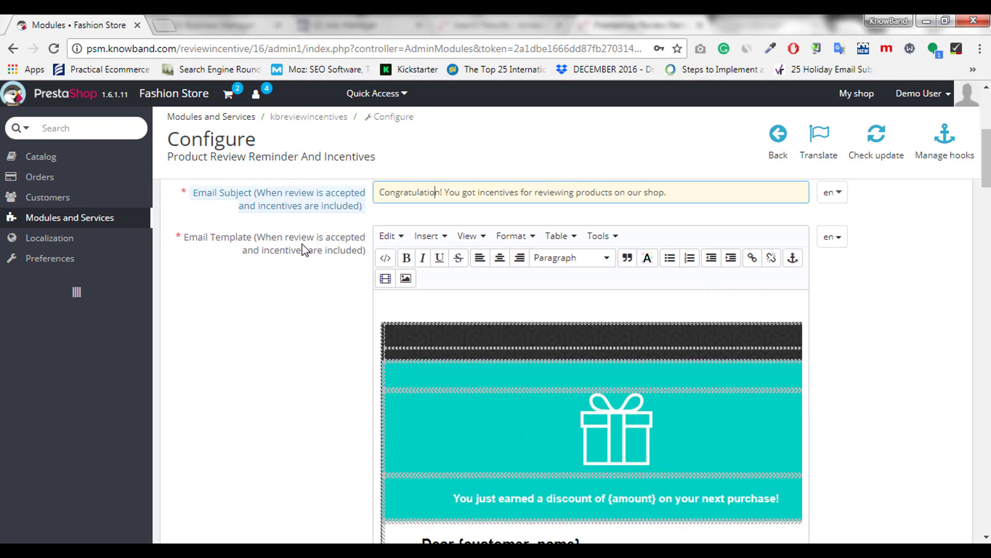
{"action": "scroll", "coordinate": [312, 293], "scroll_direction": "down", "scroll_amount": 3}
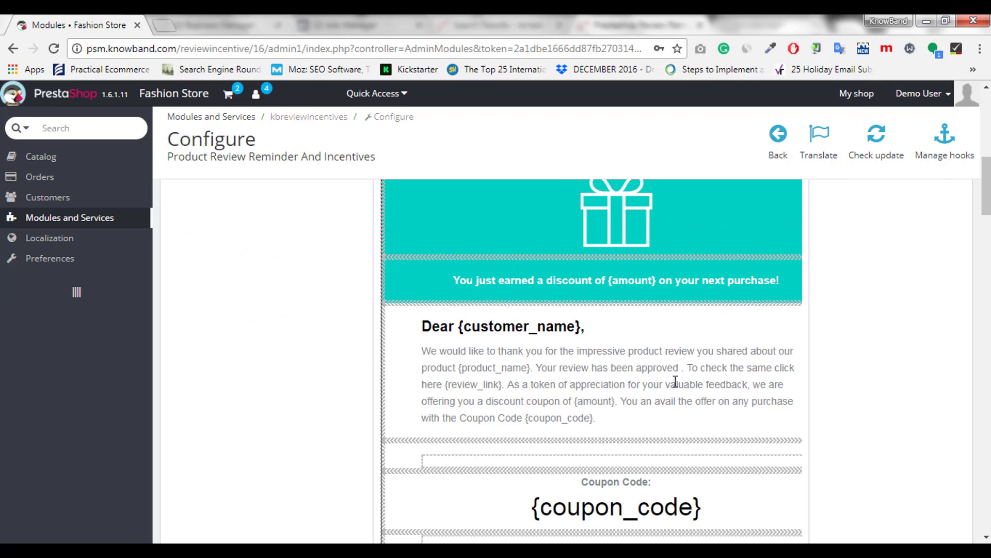
{"action": "scroll", "coordinate": [676, 381], "scroll_direction": "down", "scroll_amount": 6}
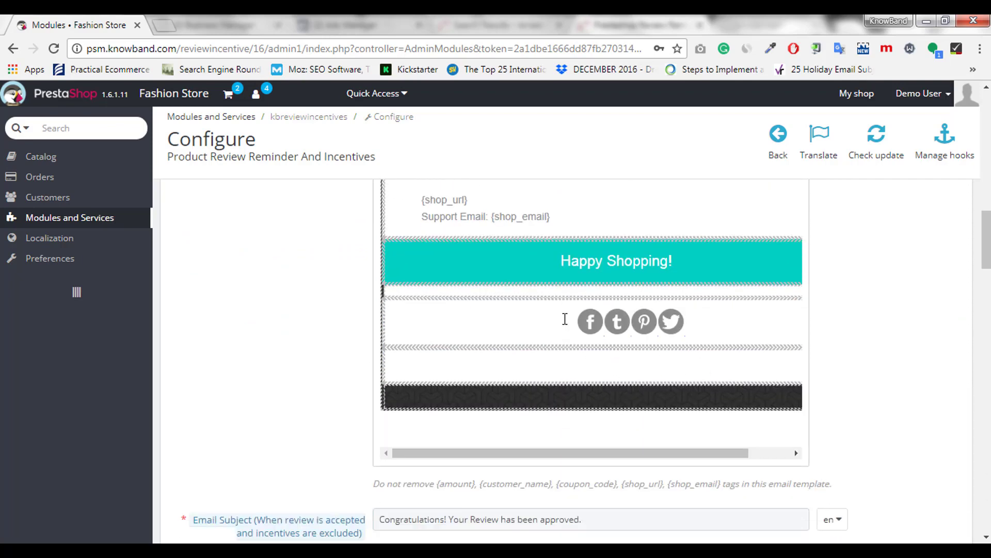
Examine the email subject and template for accepted reviews with incentives excluded.
{"action": "scroll", "coordinate": [564, 319], "scroll_direction": "down", "scroll_amount": 3}
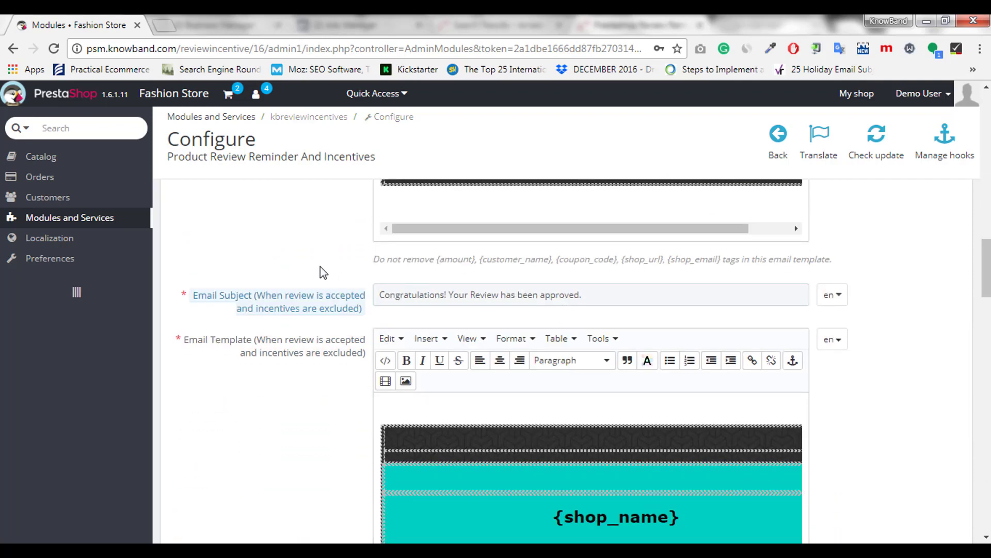
{"action": "scroll", "coordinate": [323, 272], "scroll_direction": "down", "scroll_amount": 1}
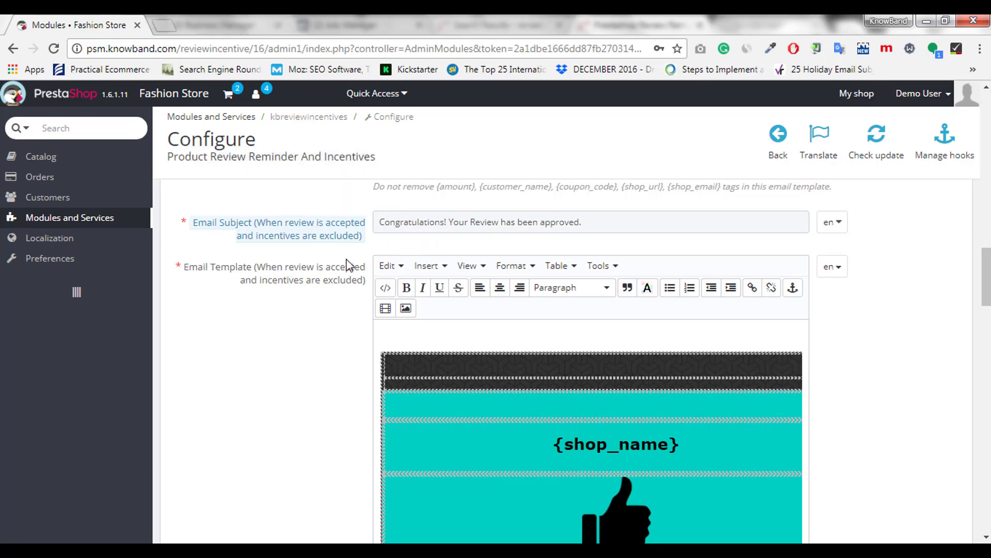
{"action": "scroll", "coordinate": [311, 295], "scroll_direction": "down", "scroll_amount": 3}
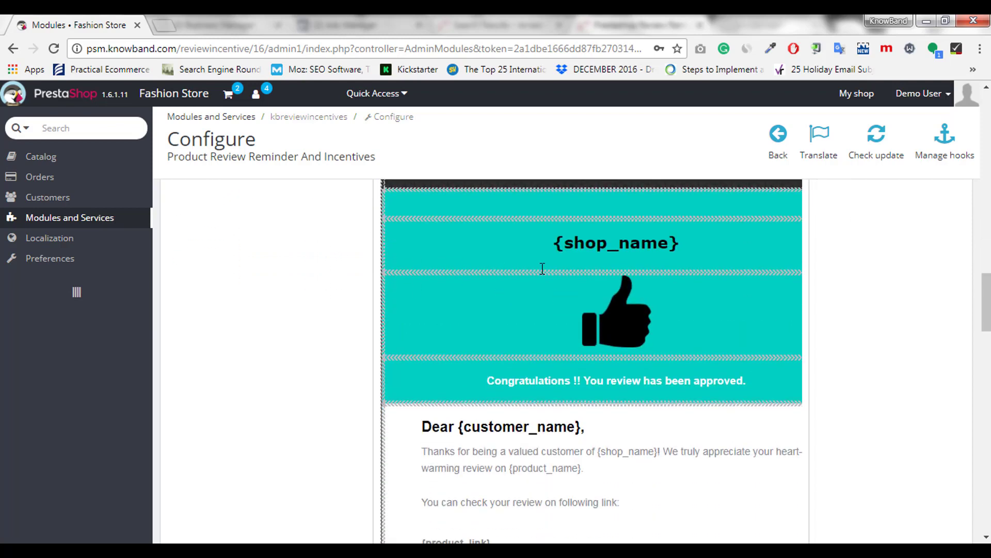
{"action": "scroll", "coordinate": [542, 269], "scroll_direction": "down", "scroll_amount": 2}
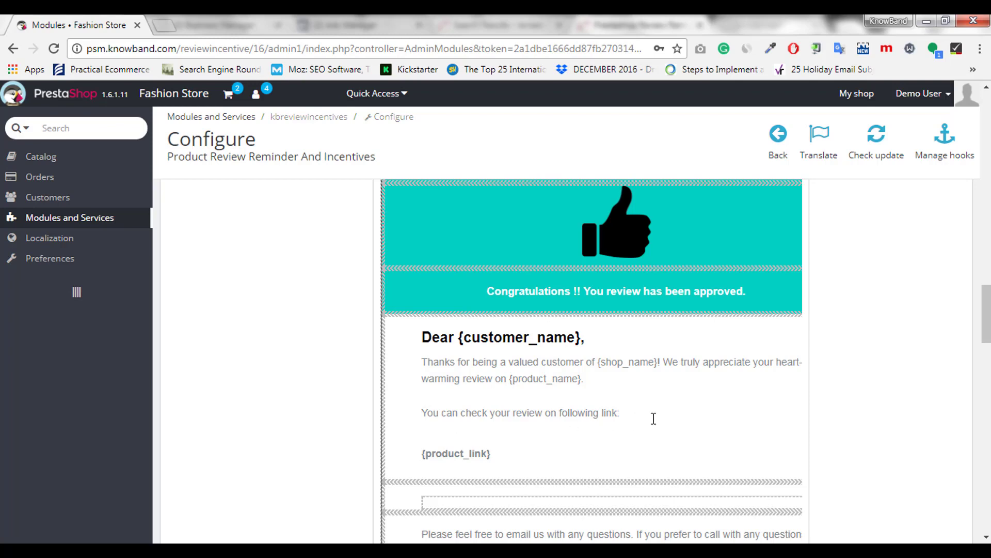
{"action": "scroll", "coordinate": [653, 418], "scroll_direction": "down", "scroll_amount": 3}
{"action": "scroll", "coordinate": [575, 351], "scroll_direction": "down", "scroll_amount": 3}
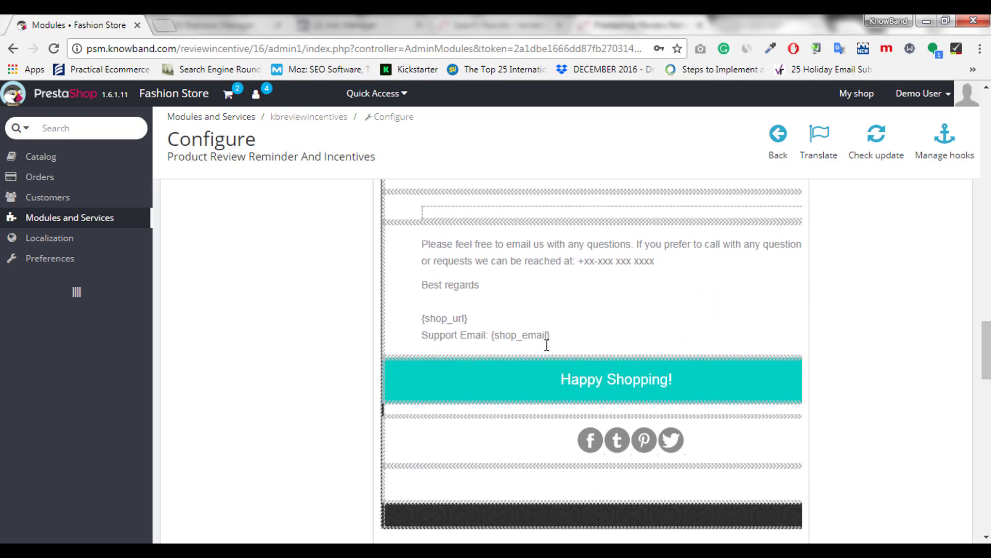
{"action": "scroll", "coordinate": [511, 365], "scroll_direction": "down", "scroll_amount": 3}
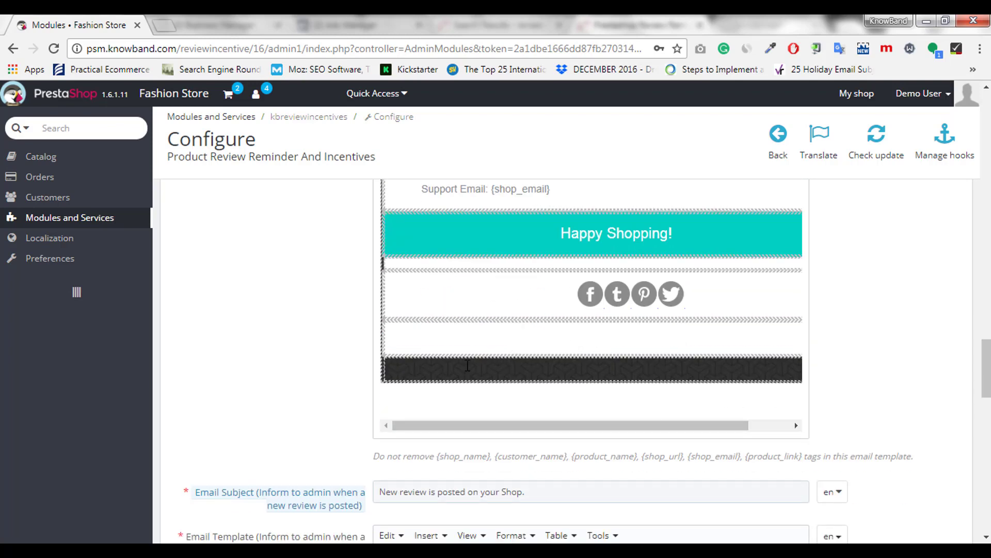
Examine the admin notification email for new reviews and the cron configuration instructions below it.
{"action": "scroll", "coordinate": [261, 328], "scroll_direction": "down", "scroll_amount": 4}
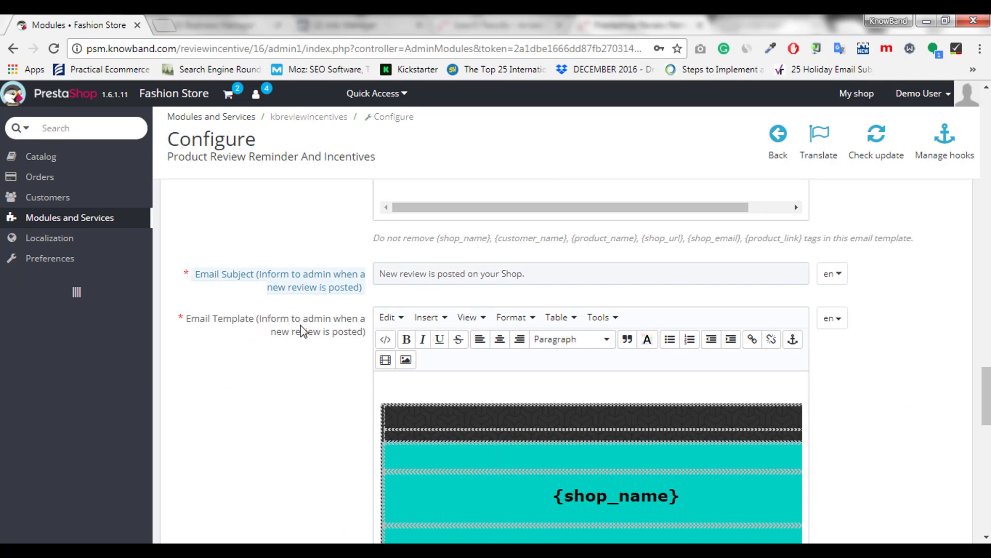
{"action": "scroll", "coordinate": [369, 320], "scroll_direction": "down", "scroll_amount": 4}
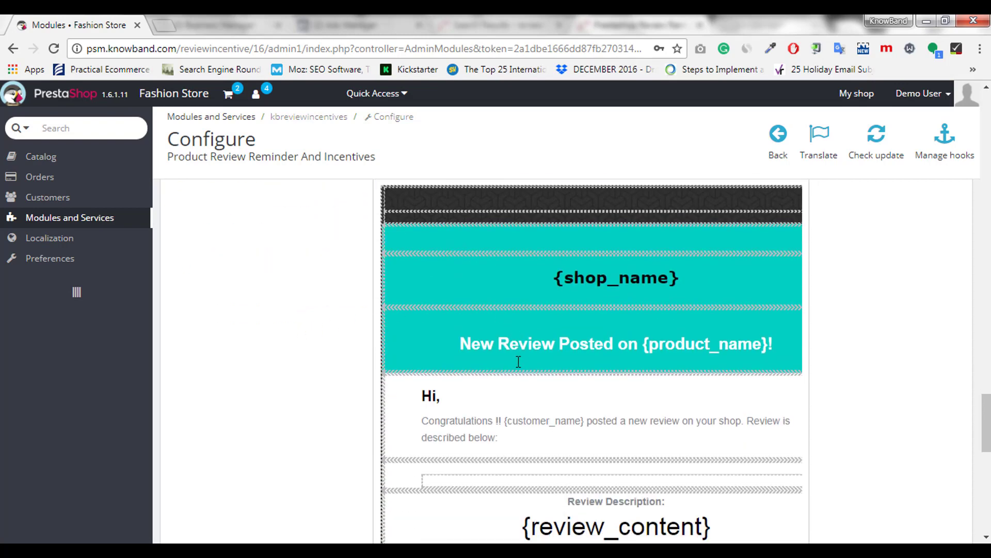
{"action": "scroll", "coordinate": [451, 377], "scroll_direction": "down", "scroll_amount": 1}
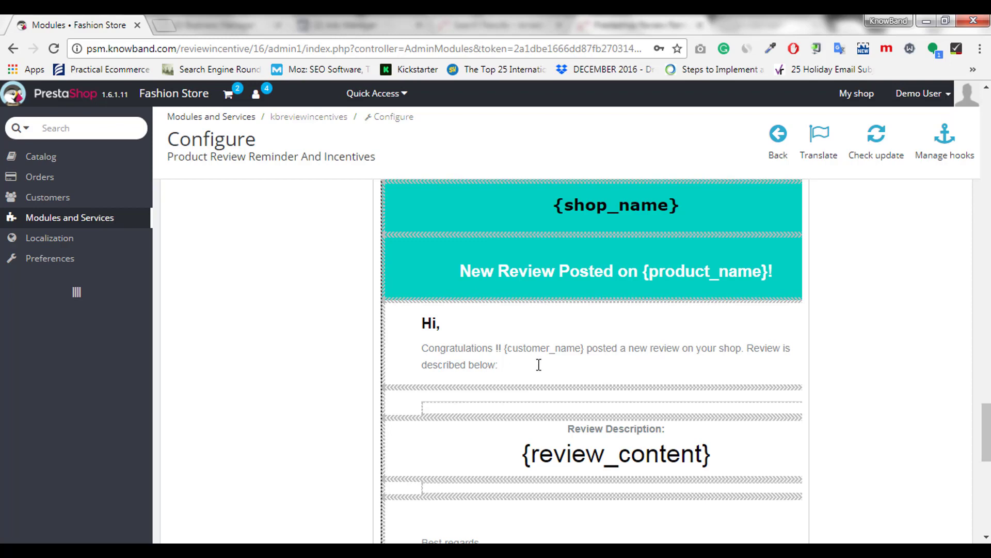
{"action": "scroll", "coordinate": [539, 365], "scroll_direction": "down", "scroll_amount": 10}
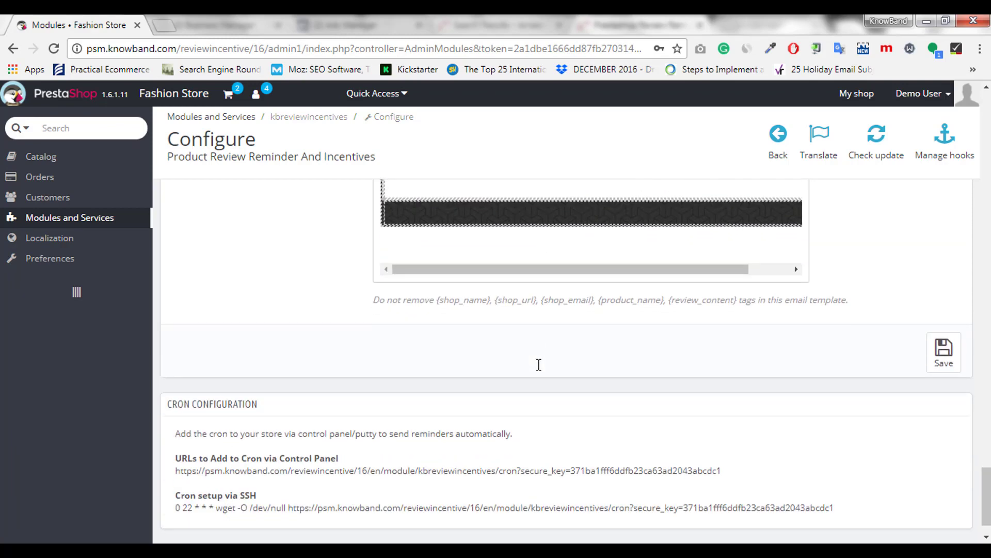
{"action": "scroll", "coordinate": [279, 381], "scroll_direction": "down", "scroll_amount": 1}
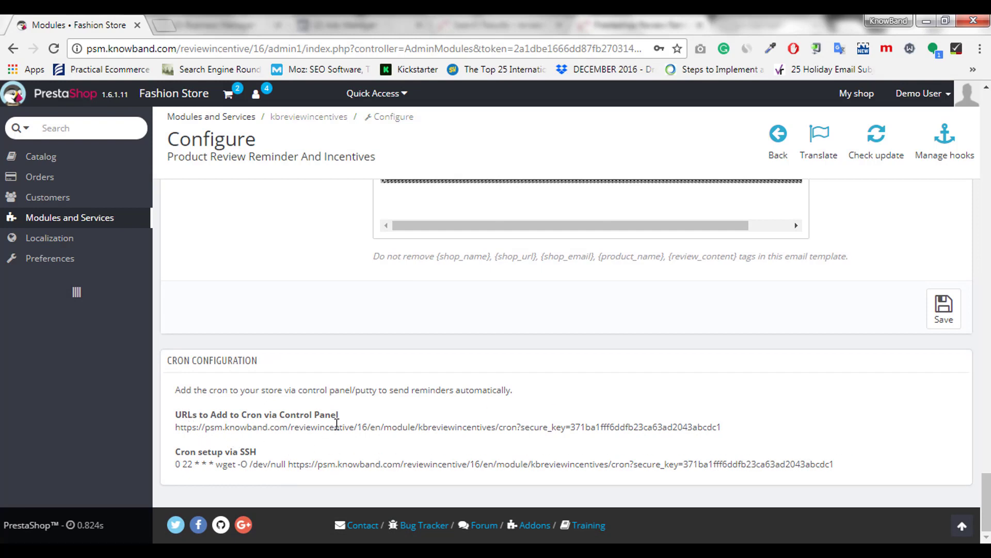
Go to the reminder settings and open the reminder profile with ID 1 for editing.
{"action": "scroll", "coordinate": [337, 425], "scroll_direction": "up", "scroll_amount": 20}
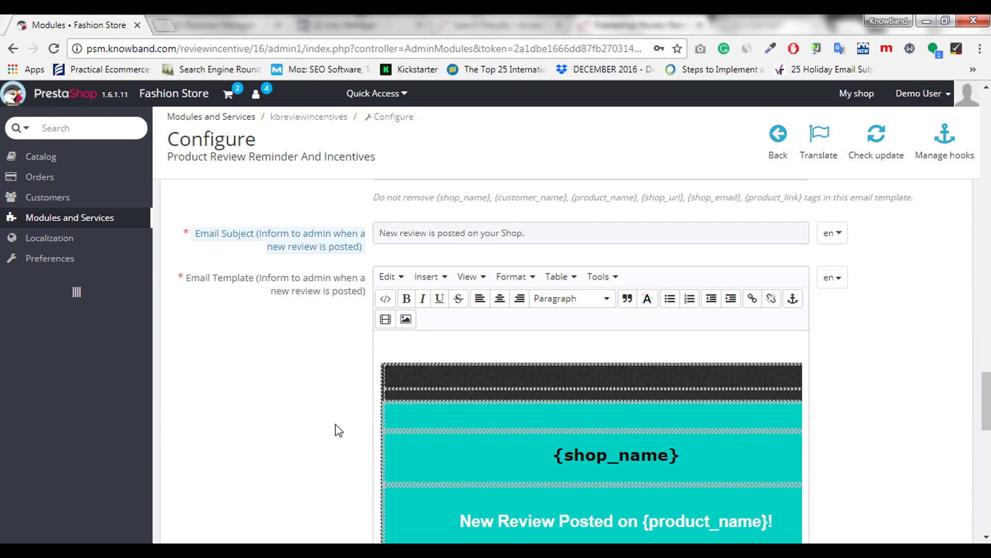
{"action": "scroll", "coordinate": [339, 430], "scroll_direction": "up", "scroll_amount": 15}
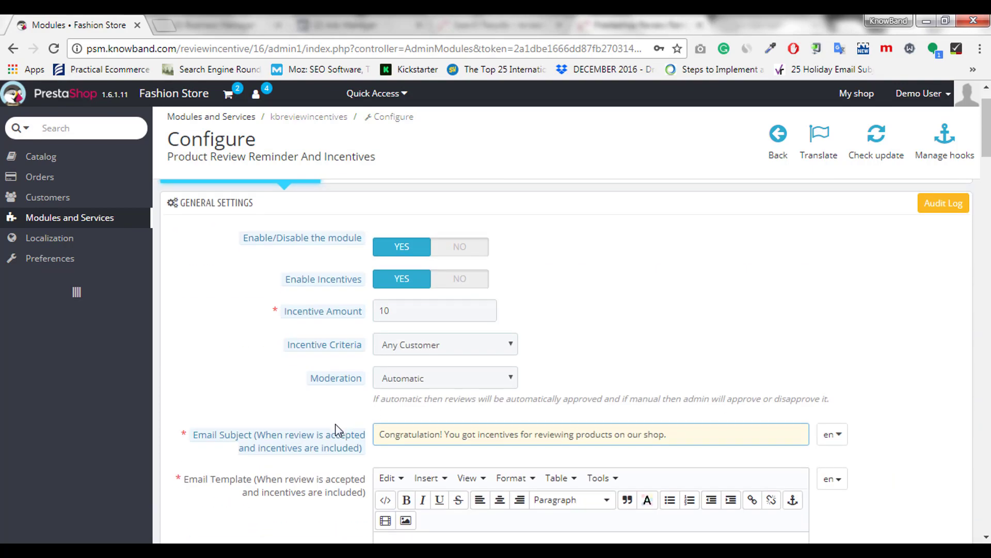
{"action": "left_click", "coordinate": [385, 226]}
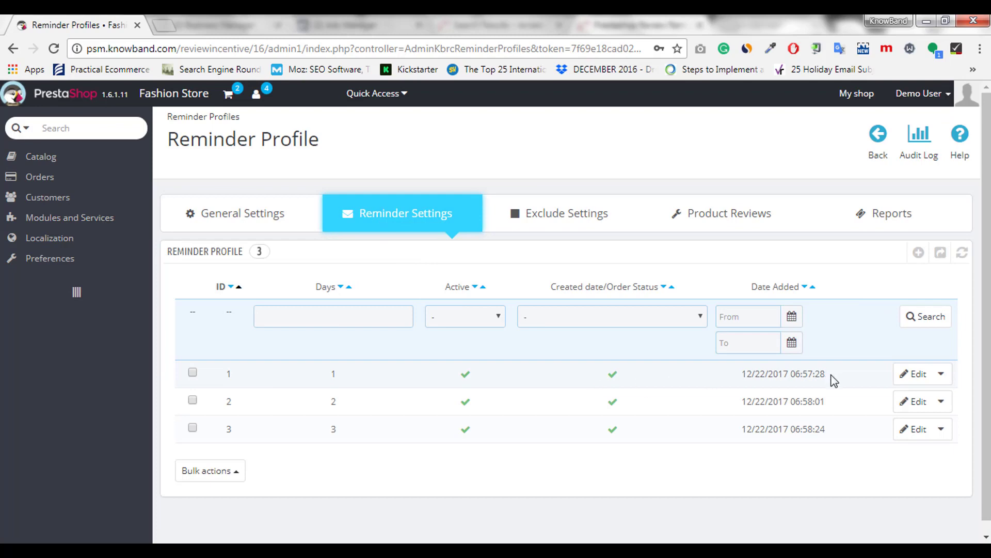
{"action": "left_click", "coordinate": [905, 374]}
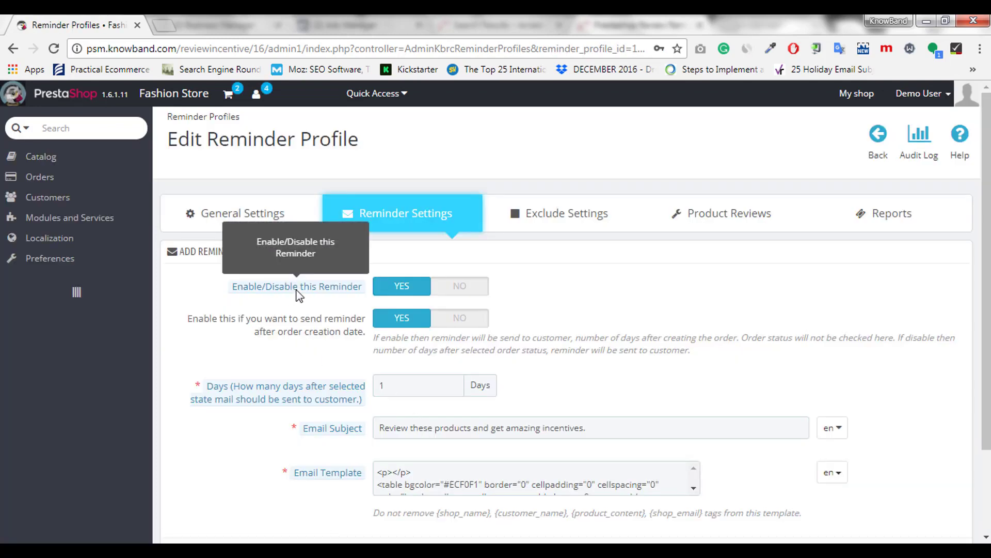
Try the reminder's enable switch, leaving it on Yes, and read the note about sending reminders after the order creation date.
{"action": "left_click", "coordinate": [446, 295]}
{"action": "left_click", "coordinate": [400, 294]}
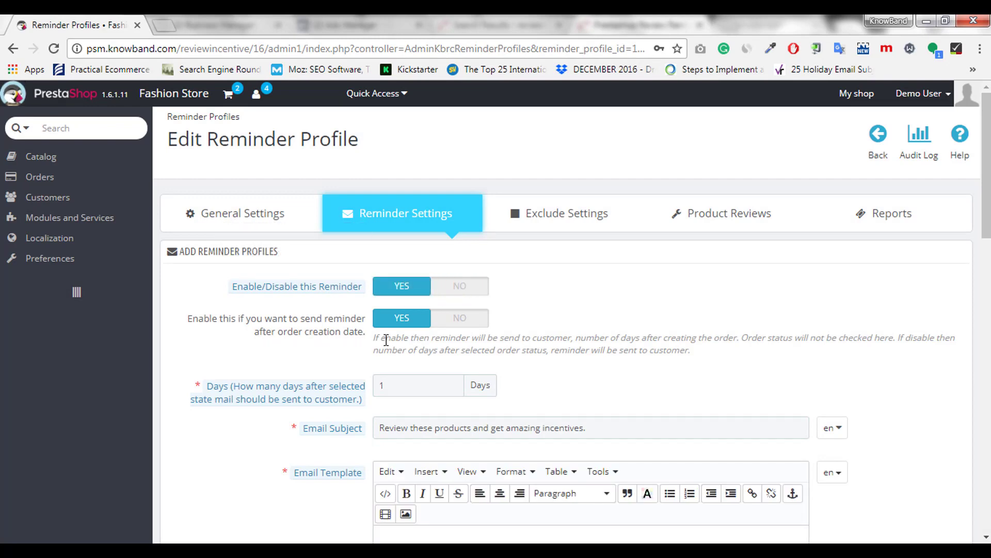
{"action": "left_click_drag", "start_coordinate": [387, 340], "coordinate": [701, 358]}
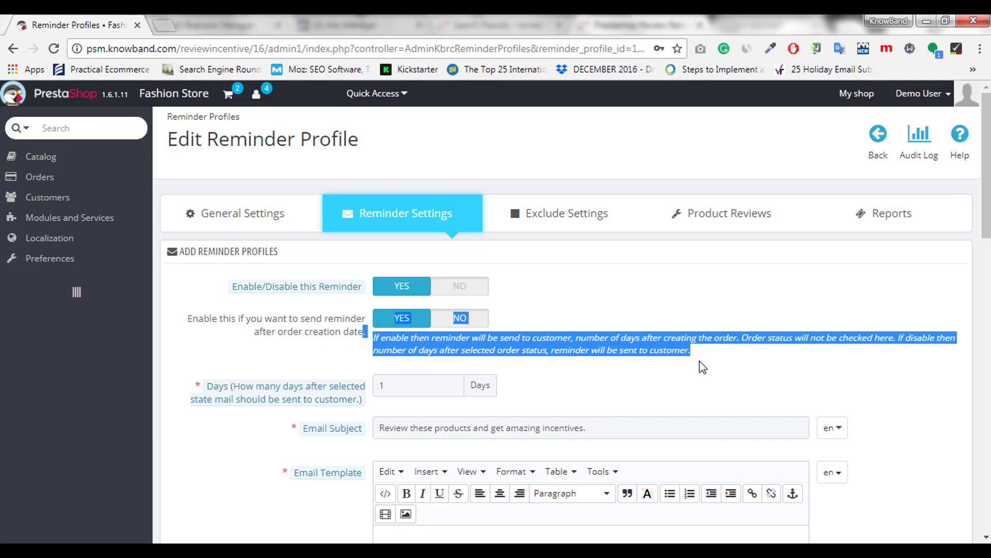
{"action": "left_click", "coordinate": [702, 367]}
Set the number of days after which the reminder email is sent to 2.
{"action": "scroll", "coordinate": [293, 382], "scroll_direction": "down", "scroll_amount": 1}
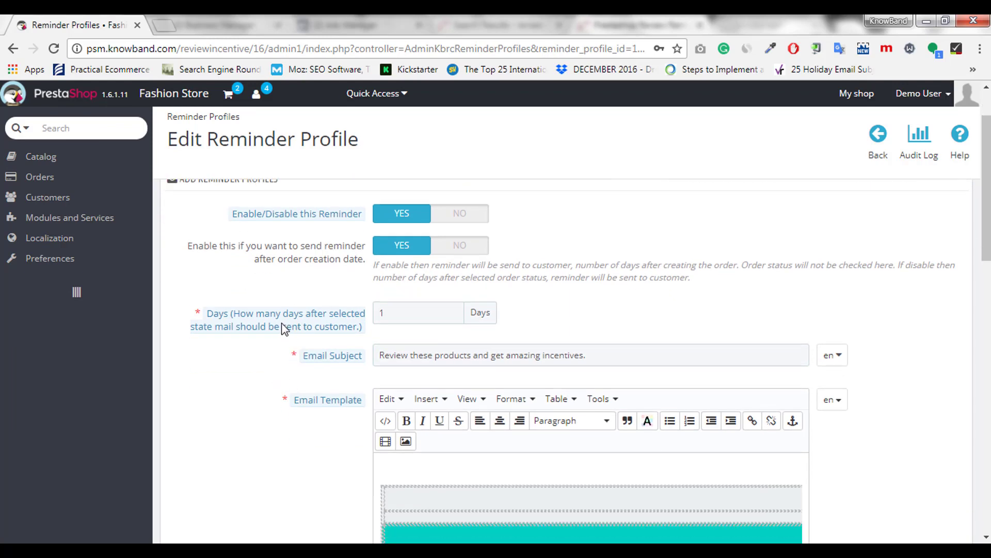
{"action": "mouse_move", "coordinate": [283, 322]}
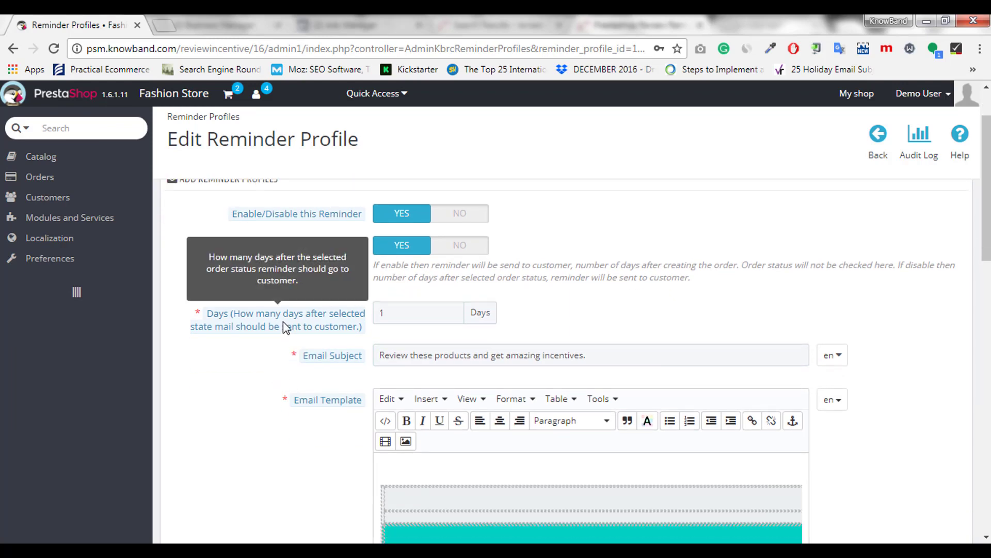
{"action": "left_click", "coordinate": [402, 314]}
{"action": "key", "text": "BackSpace"}
{"action": "type", "text": "2"}
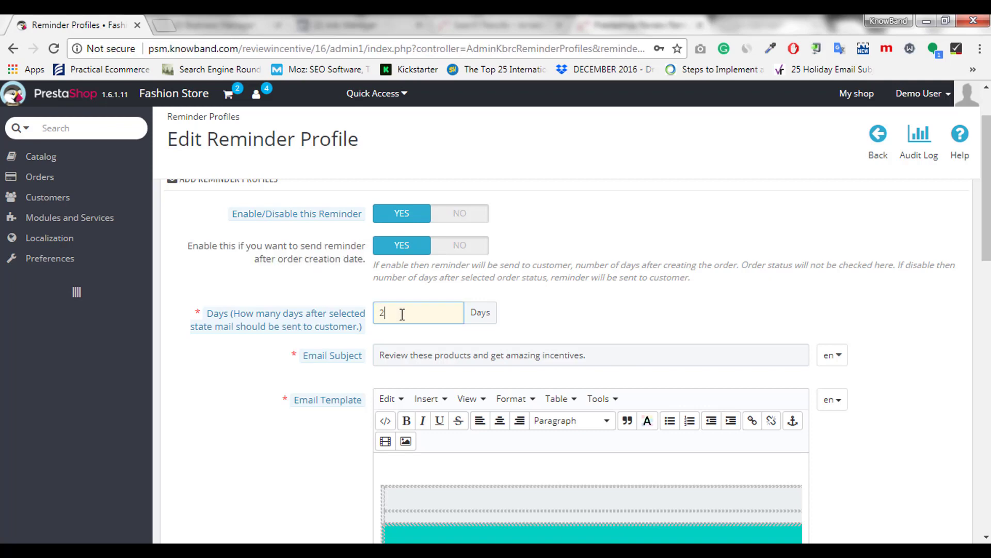
{"action": "left_click", "coordinate": [297, 364]}
Examine the reminder profile's email subject and email template content.
{"action": "mouse_move", "coordinate": [330, 358]}
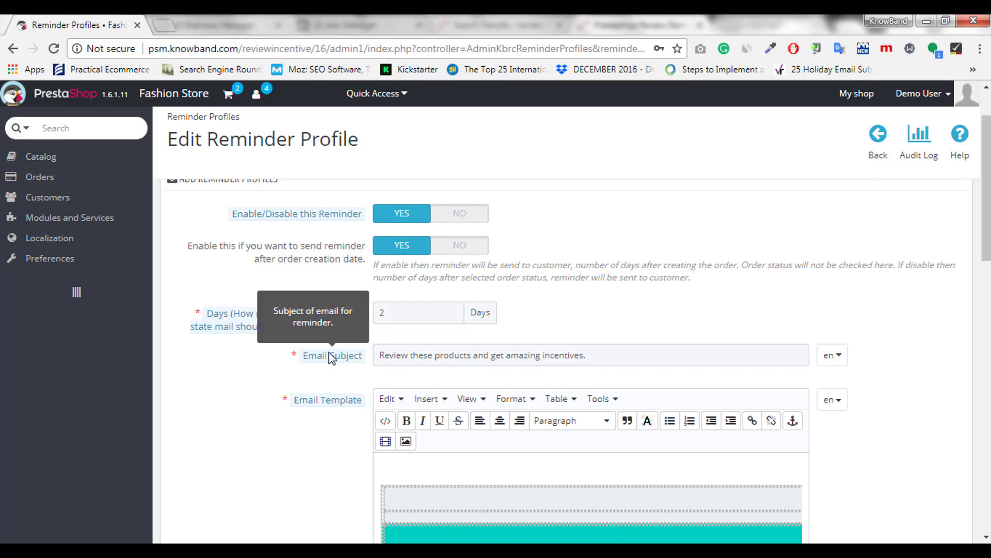
{"action": "scroll", "coordinate": [248, 366], "scroll_direction": "down", "scroll_amount": 1}
{"action": "mouse_move", "coordinate": [317, 327]}
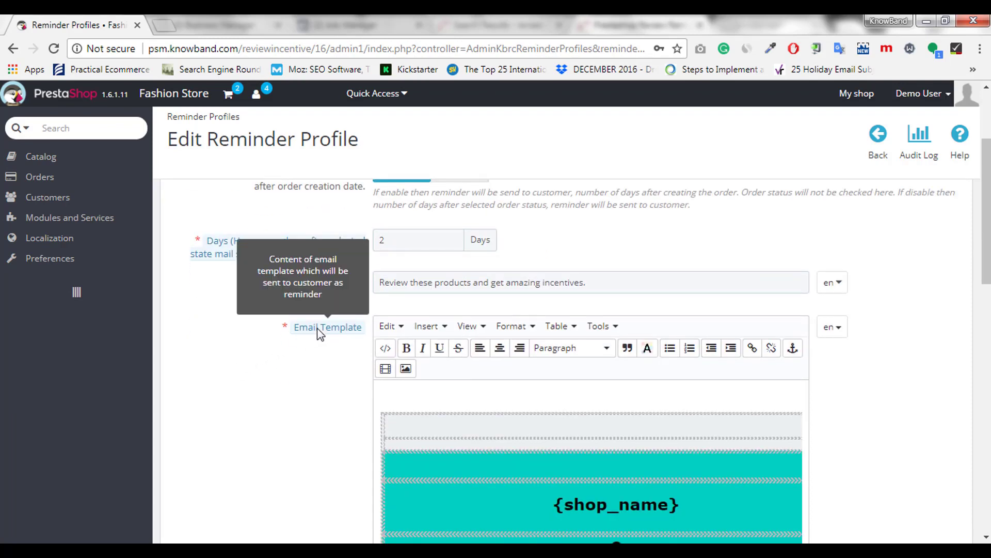
{"action": "scroll", "coordinate": [320, 333], "scroll_direction": "down", "scroll_amount": 5}
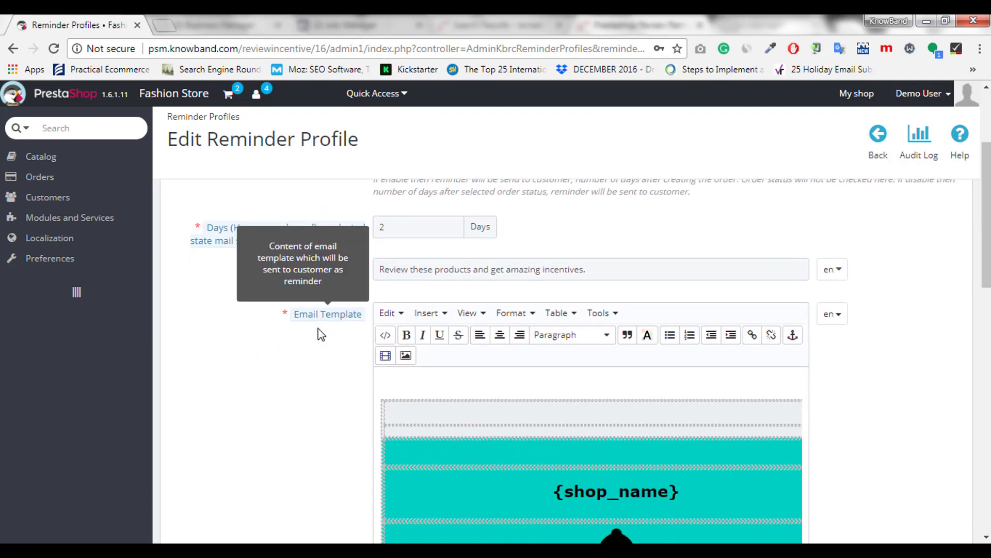
{"action": "scroll", "coordinate": [279, 362], "scroll_direction": "down", "scroll_amount": 1}
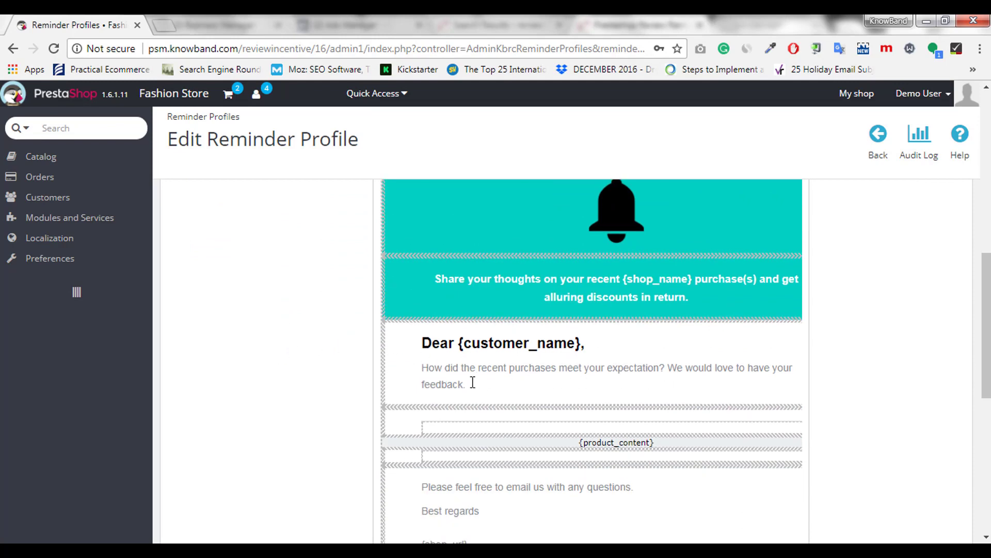
Go to the exclude settings, open the Blouse product exclusion for editing, and view the category exclusion conditions.
{"action": "scroll", "coordinate": [278, 361], "scroll_direction": "down", "scroll_amount": 8}
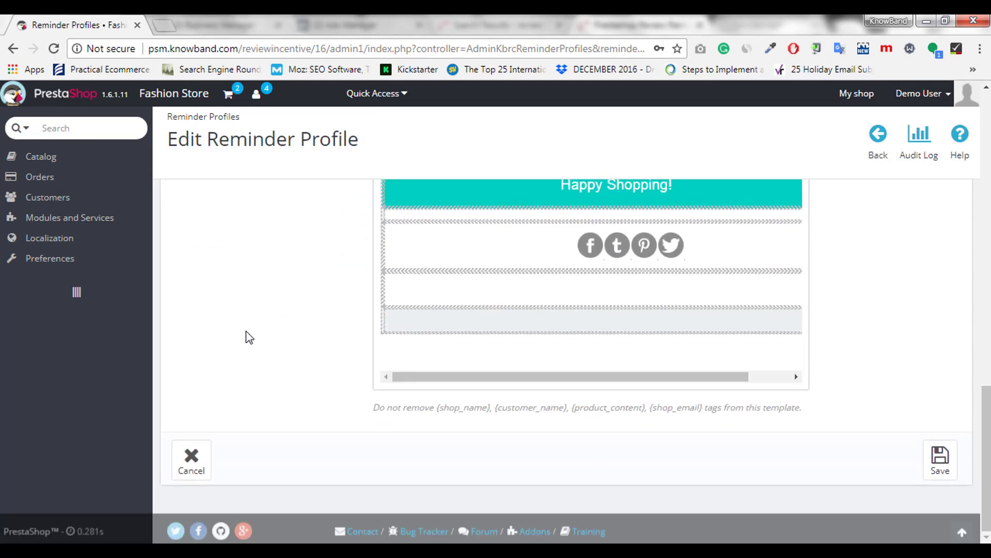
{"action": "scroll", "coordinate": [327, 370], "scroll_direction": "up", "scroll_amount": 12}
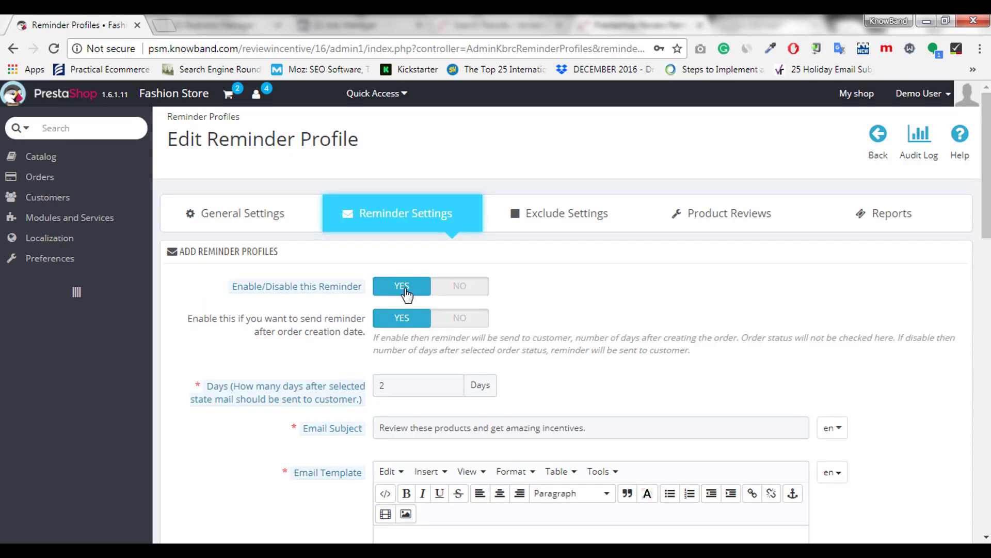
{"action": "left_click", "coordinate": [539, 228]}
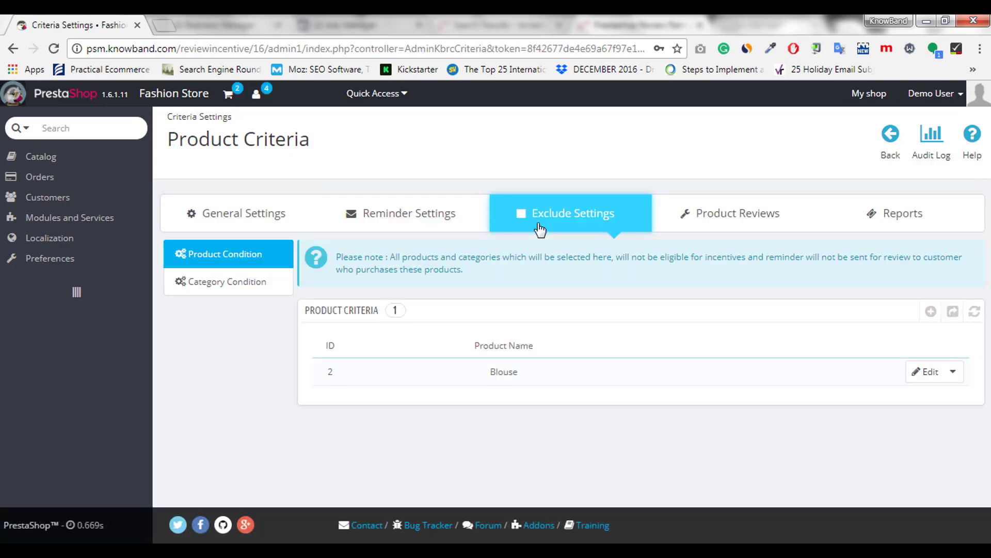
{"action": "left_click", "coordinate": [930, 373]}
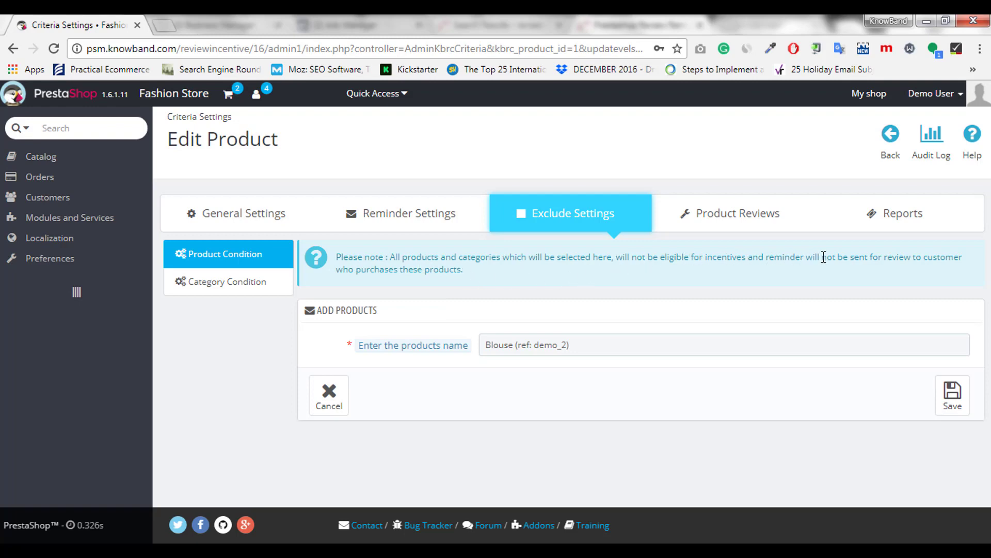
{"action": "left_click", "coordinate": [237, 287]}
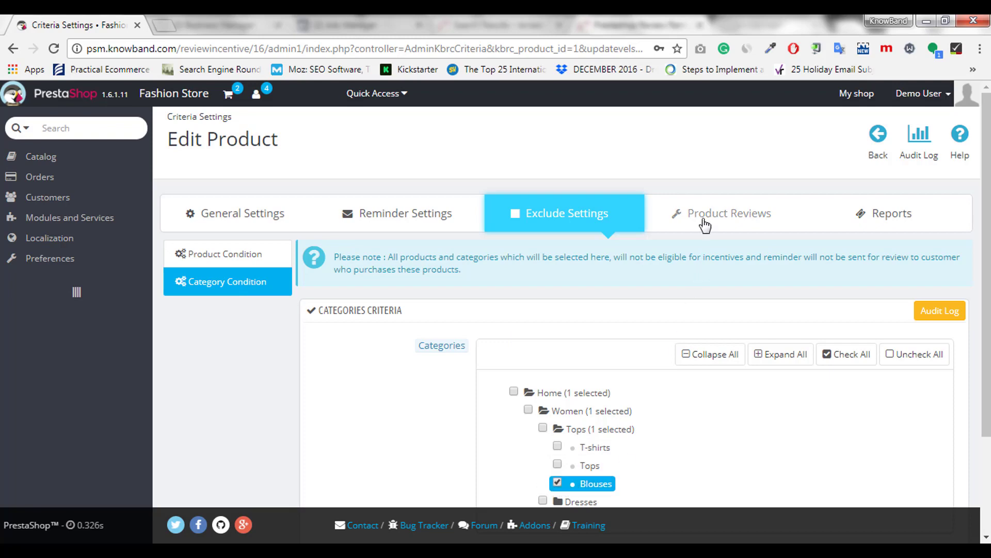
Go to the product reviews list and check the options of its Approve/Disapprove filter.
{"action": "left_click", "coordinate": [705, 219]}
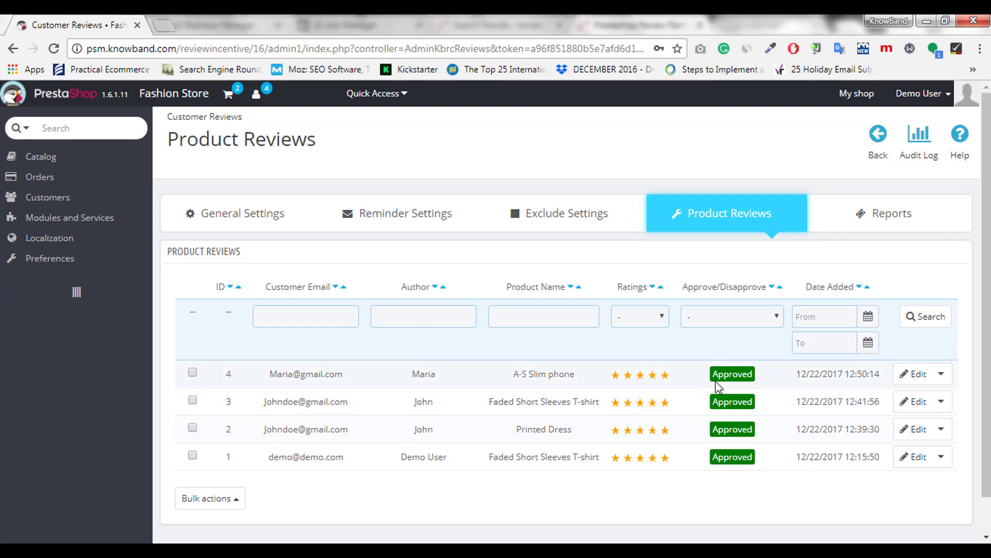
{"action": "left_click", "coordinate": [759, 320]}
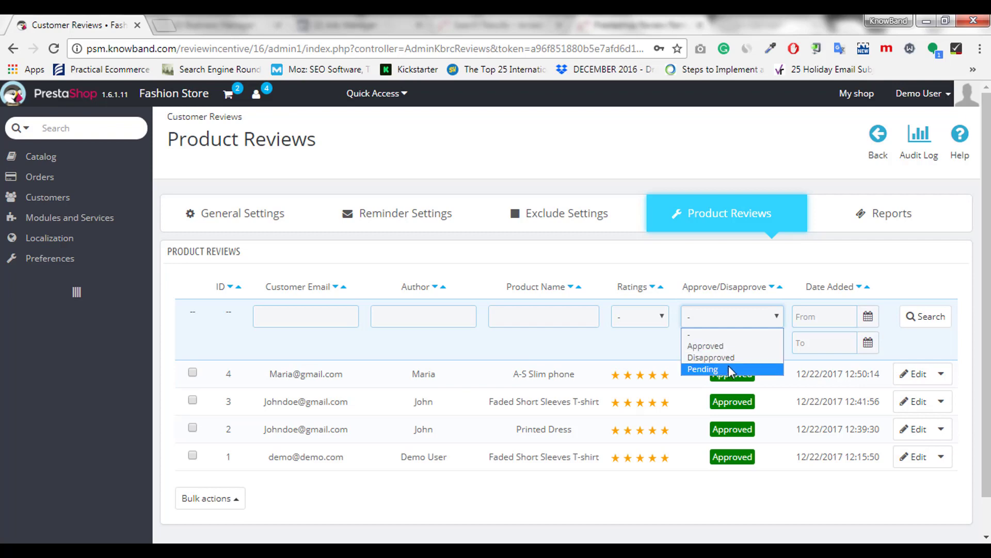
{"action": "left_click", "coordinate": [751, 481]}
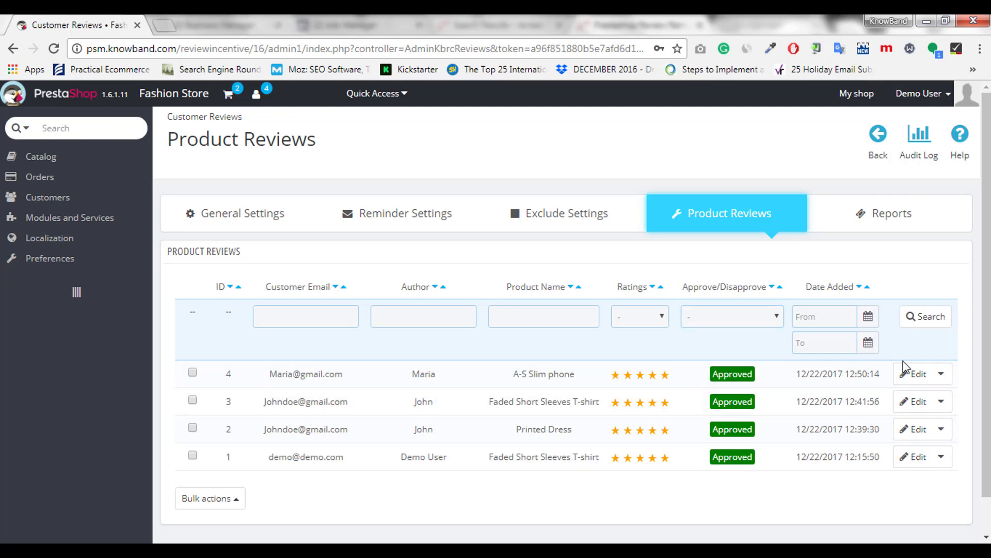
Open the A-S Slim phone review for editing and examine its description, rating, votes, incentive amount, author and certified buyer fields.
{"action": "left_click", "coordinate": [917, 381]}
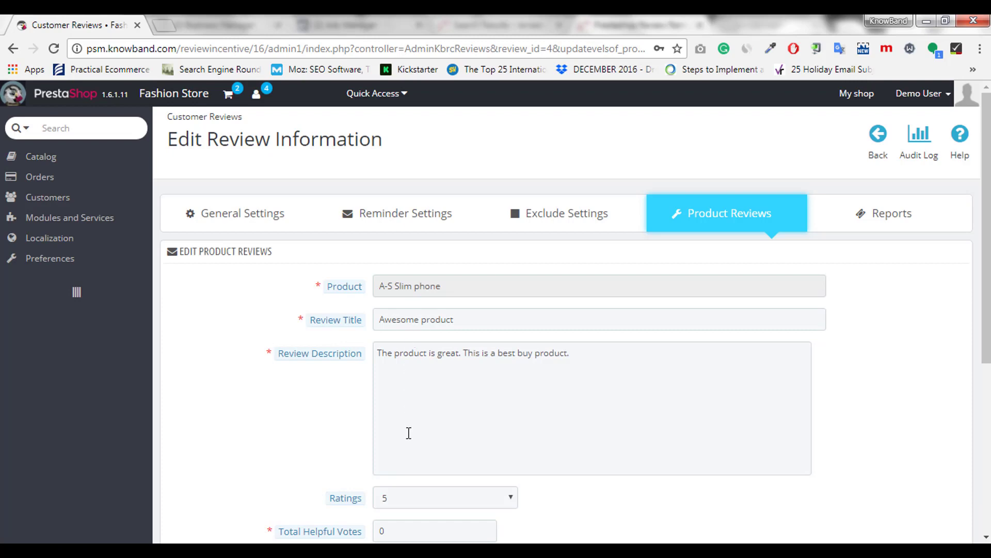
{"action": "scroll", "coordinate": [445, 369], "scroll_direction": "down", "scroll_amount": 3}
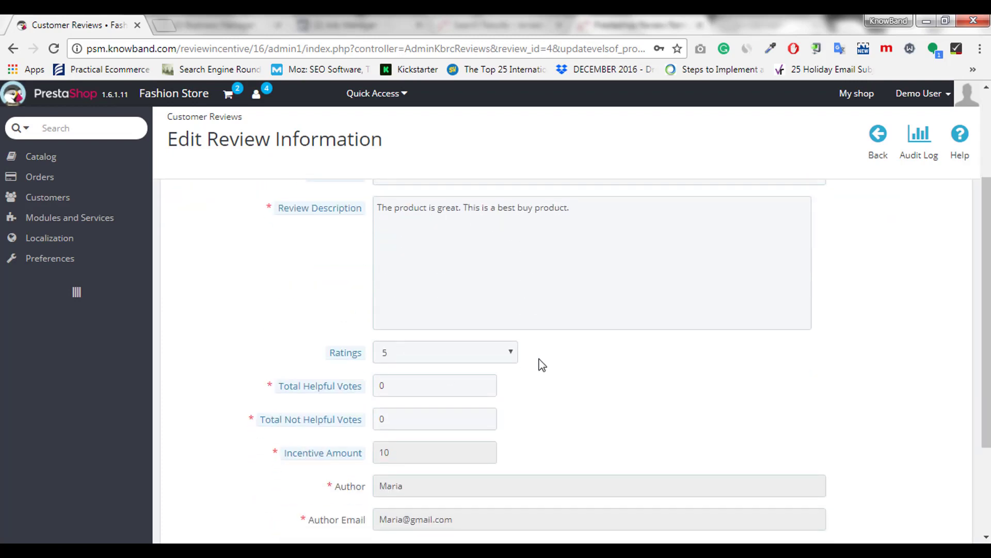
{"action": "scroll", "coordinate": [542, 364], "scroll_direction": "down", "scroll_amount": 3}
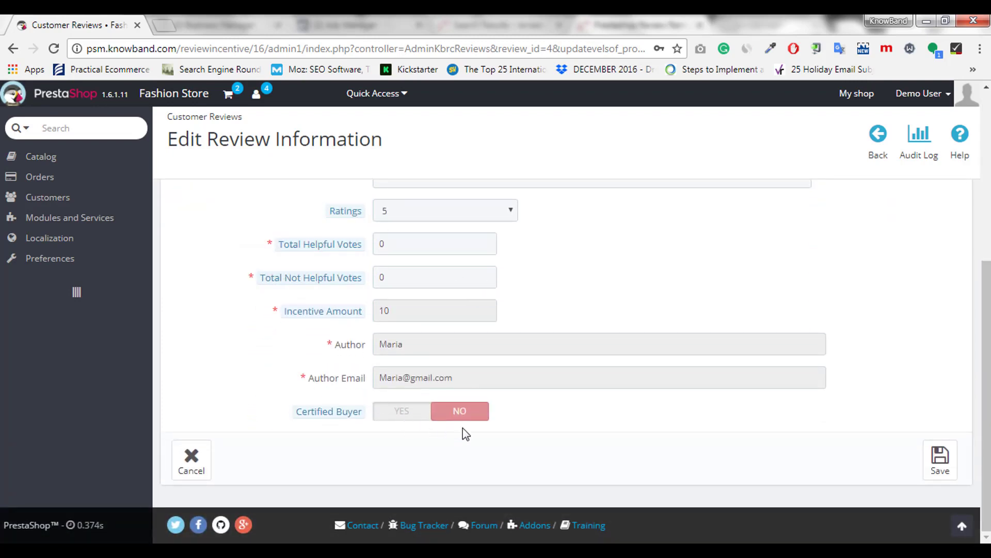
{"action": "scroll", "coordinate": [282, 372], "scroll_direction": "up", "scroll_amount": 6}
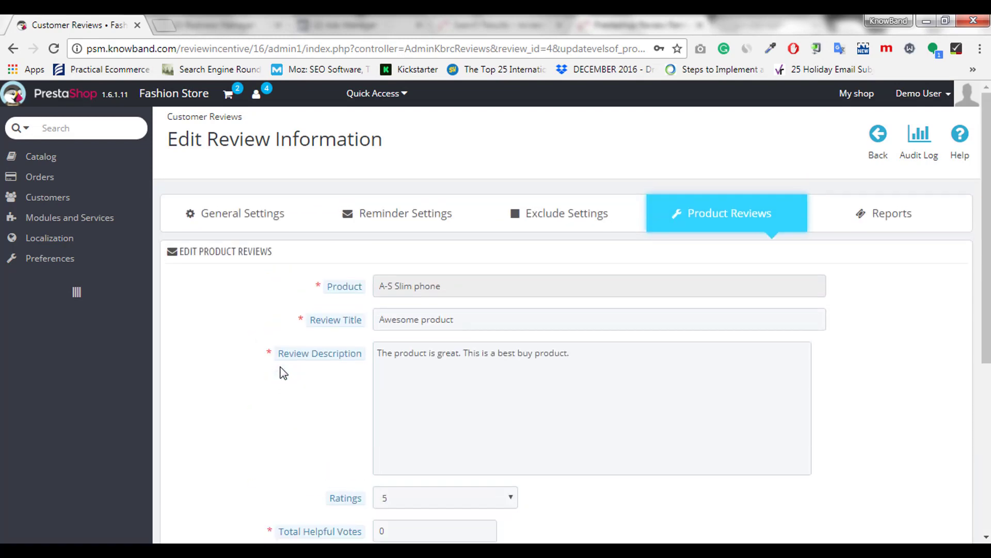
{"action": "scroll", "coordinate": [215, 339], "scroll_direction": "down", "scroll_amount": 3}
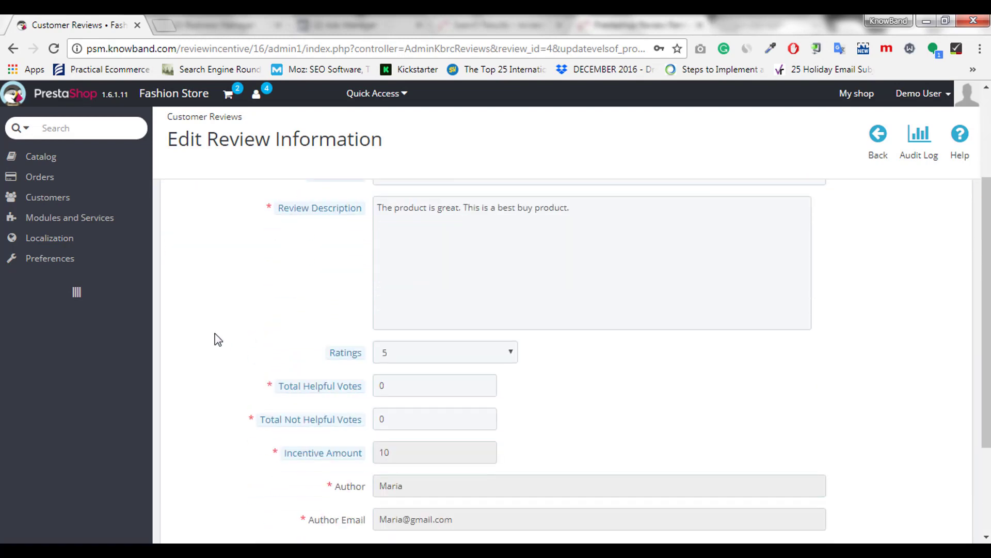
{"action": "scroll", "coordinate": [215, 339], "scroll_direction": "up", "scroll_amount": 3}
Open the module's reports and examine the product report's reviews, customers, incentives and last review dates.
{"action": "left_click", "coordinate": [861, 217]}
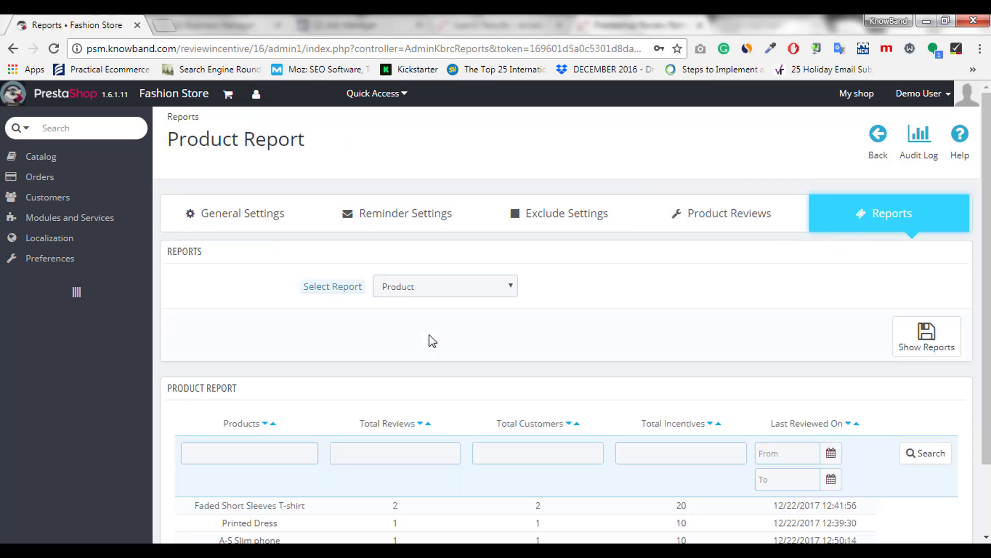
{"action": "scroll", "coordinate": [717, 346], "scroll_direction": "down", "scroll_amount": 2}
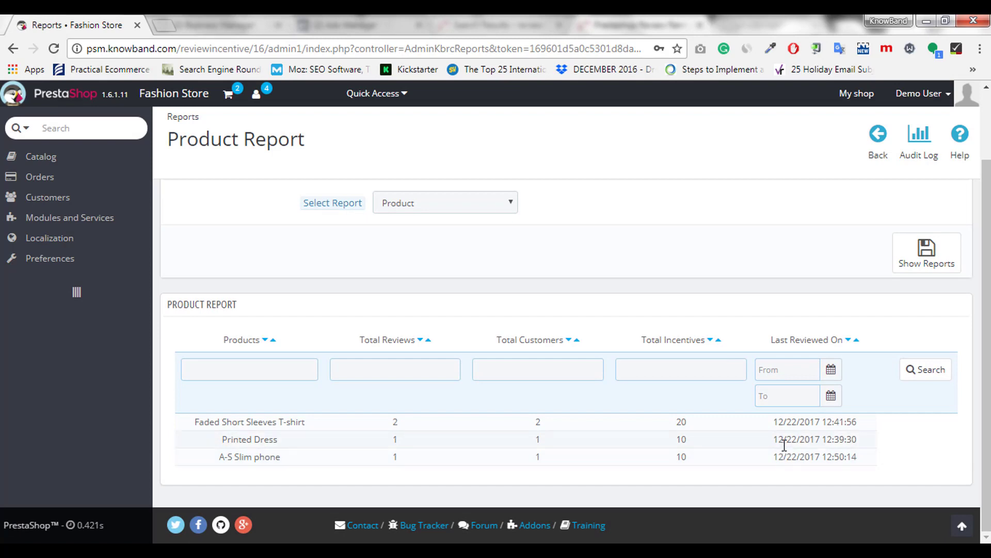
{"action": "scroll", "coordinate": [619, 365], "scroll_direction": "up", "scroll_amount": 2}
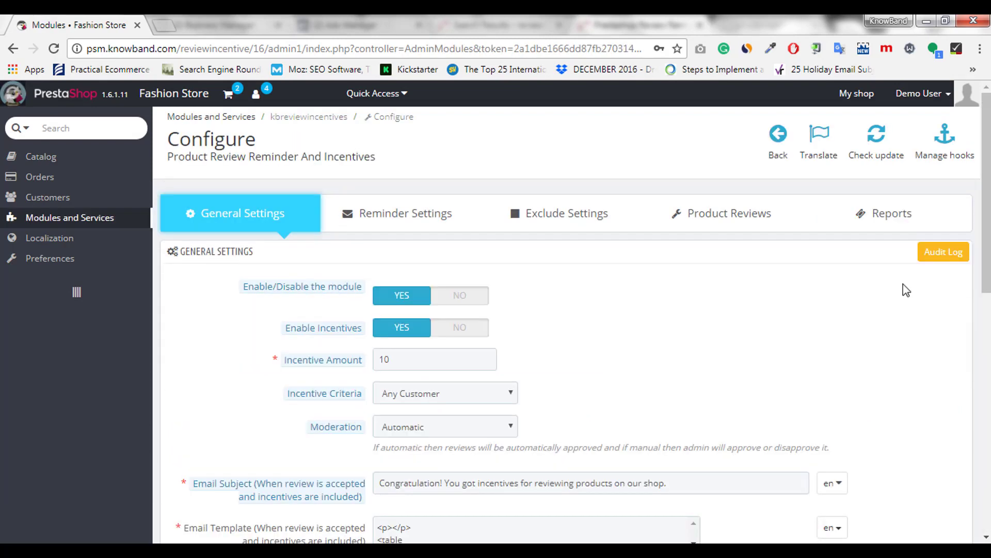
Return to the module's general settings and save them.
{"action": "scroll", "coordinate": [903, 287], "scroll_direction": "down", "scroll_amount": 8}
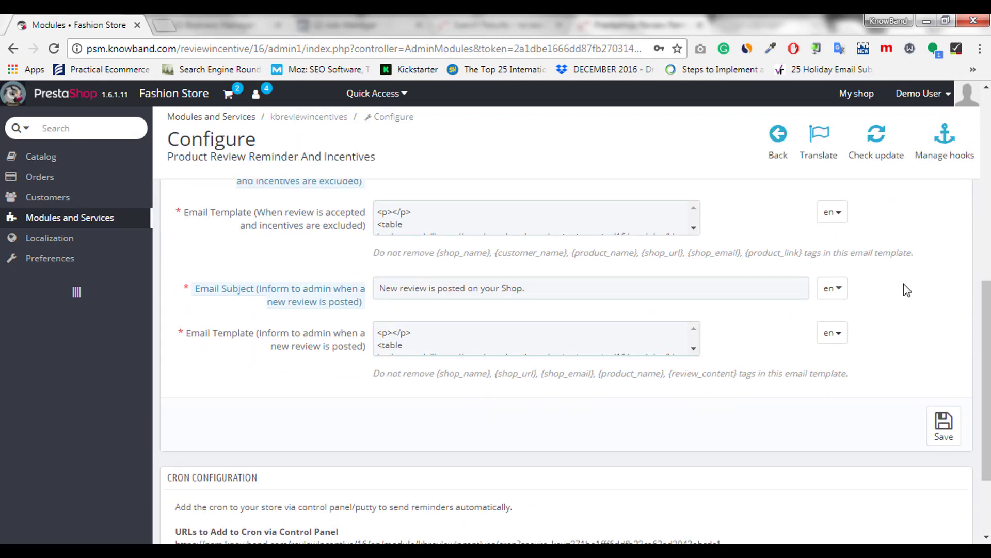
{"action": "scroll", "coordinate": [904, 284], "scroll_direction": "down", "scroll_amount": 3}
{"action": "left_click", "coordinate": [953, 322]}
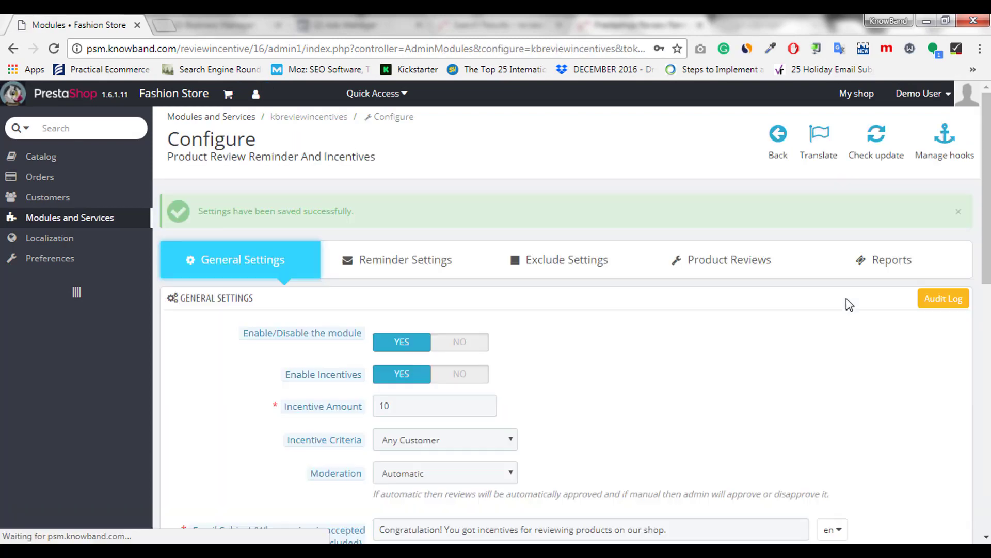
Open the shop's storefront and search for "a-s slim phone".
{"action": "left_click", "coordinate": [850, 100]}
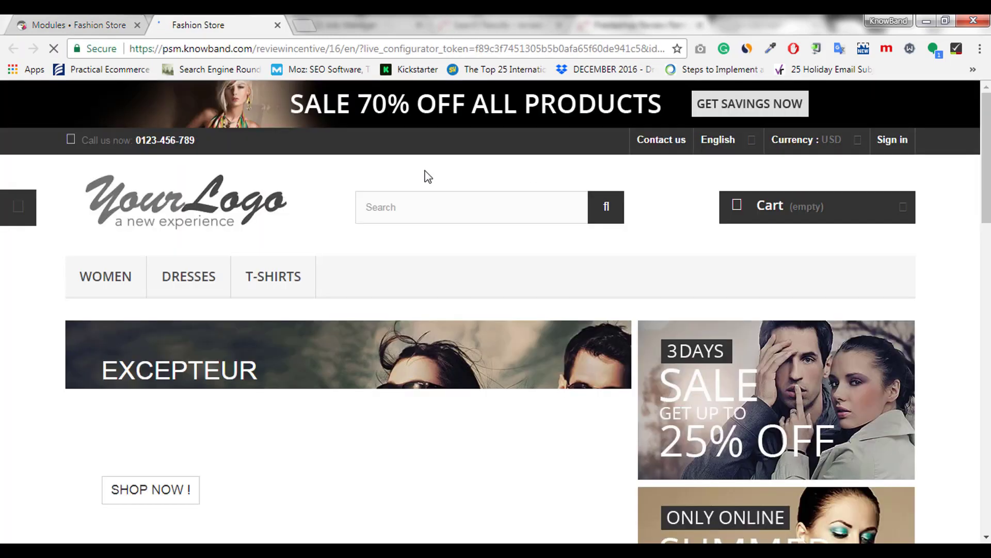
{"action": "left_click", "coordinate": [462, 203]}
{"action": "type", "text": "a-s"}
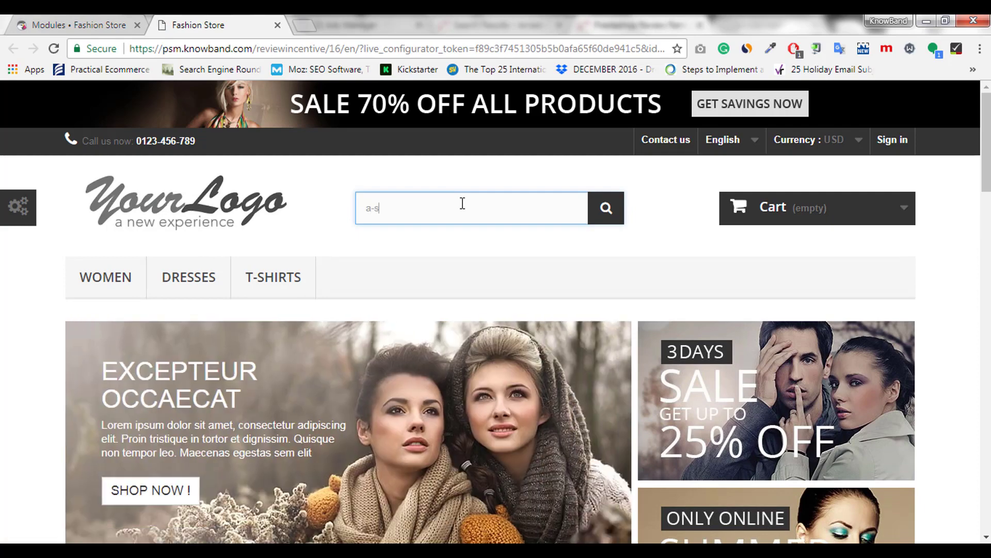
{"action": "type", "text": " slim"}
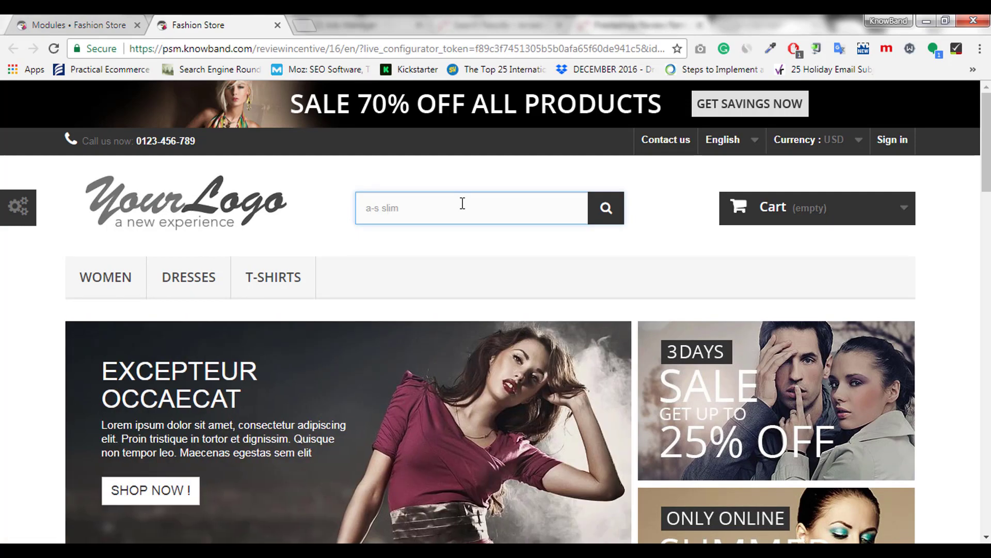
{"action": "type", "text": " phone"}
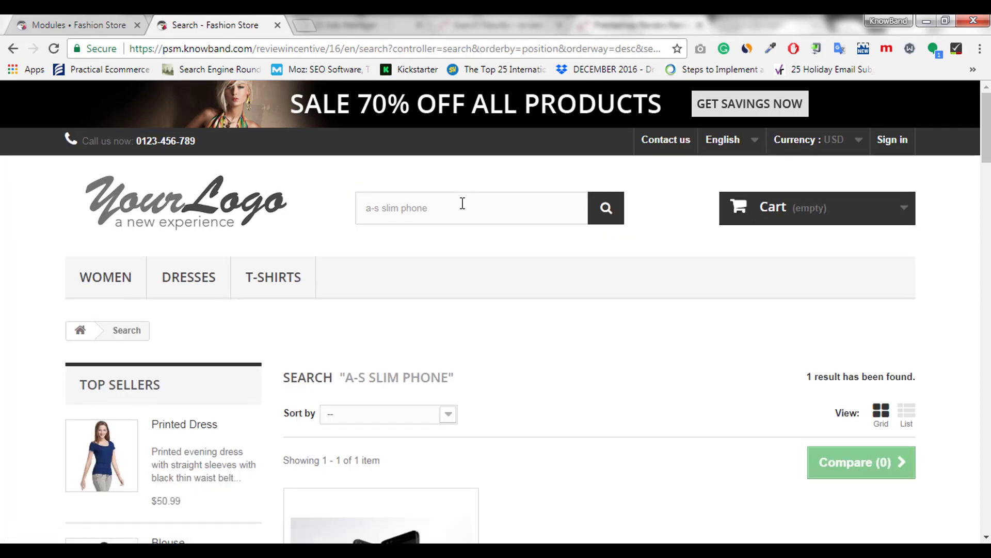
Open the A-S Slim phone product page from the search results and read the customer review posted on it.
{"action": "scroll", "coordinate": [464, 204], "scroll_direction": "down", "scroll_amount": 5}
{"action": "left_click", "coordinate": [408, 269]}
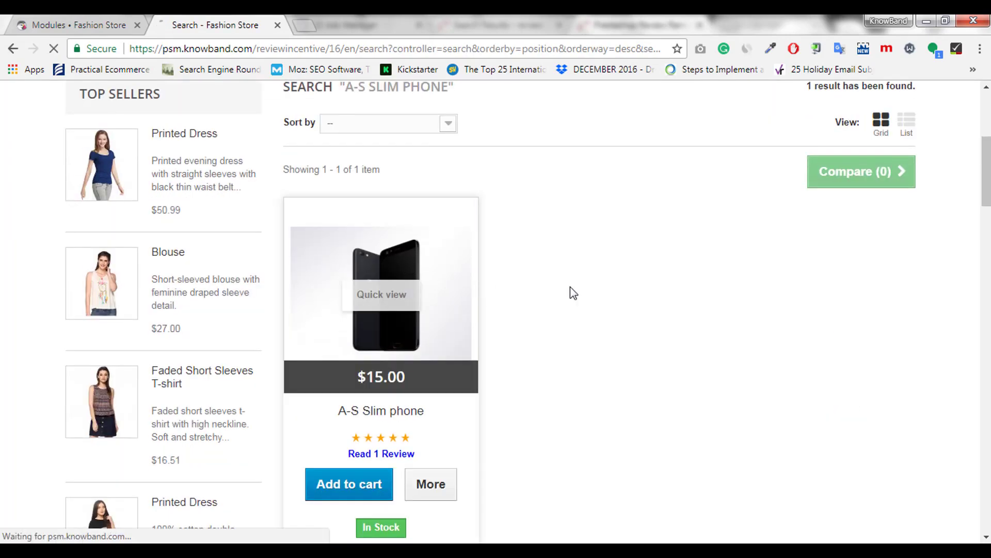
{"action": "scroll", "coordinate": [666, 289], "scroll_direction": "down", "scroll_amount": 12}
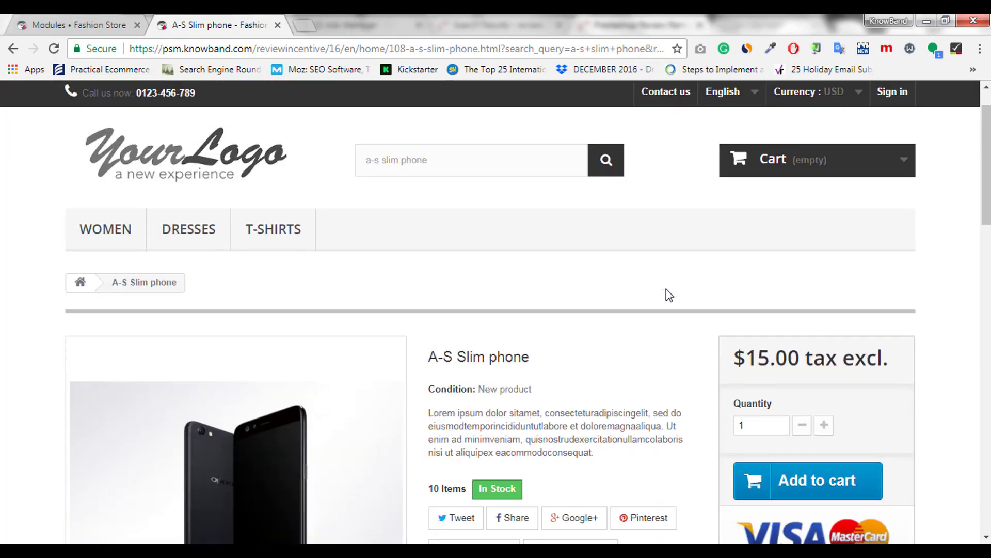
{"action": "scroll", "coordinate": [666, 289], "scroll_direction": "down", "scroll_amount": 8}
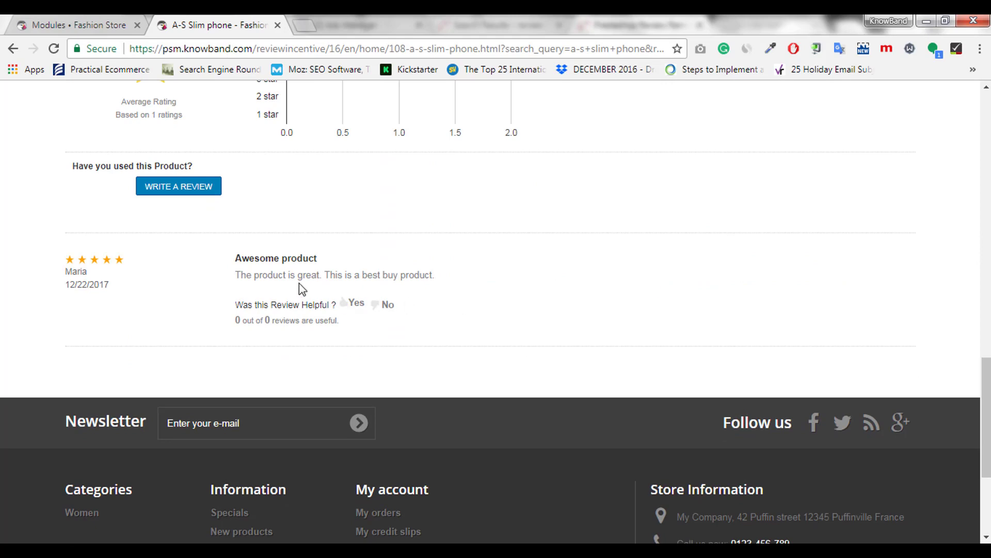
{"action": "left_click_drag", "start_coordinate": [237, 273], "coordinate": [438, 281]}
{"action": "left_click", "coordinate": [442, 281]}
{"action": "scroll", "coordinate": [518, 303], "scroll_direction": "up", "scroll_amount": 20}
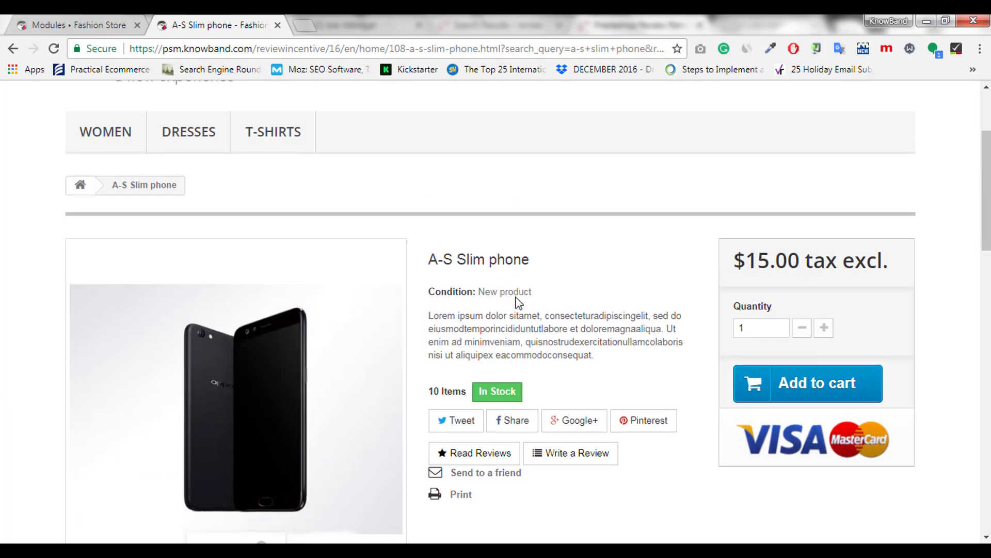